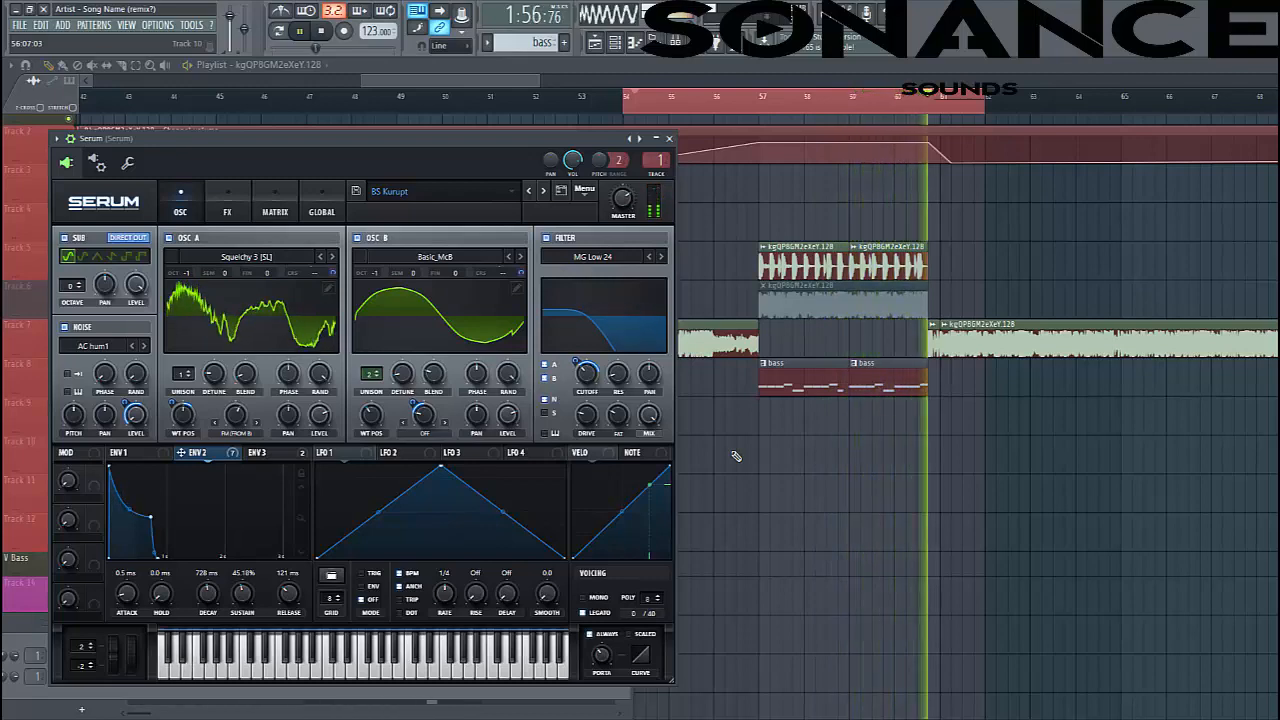
Reset the synth to its Init preset while playback is stopped, and resume playback
key("space")
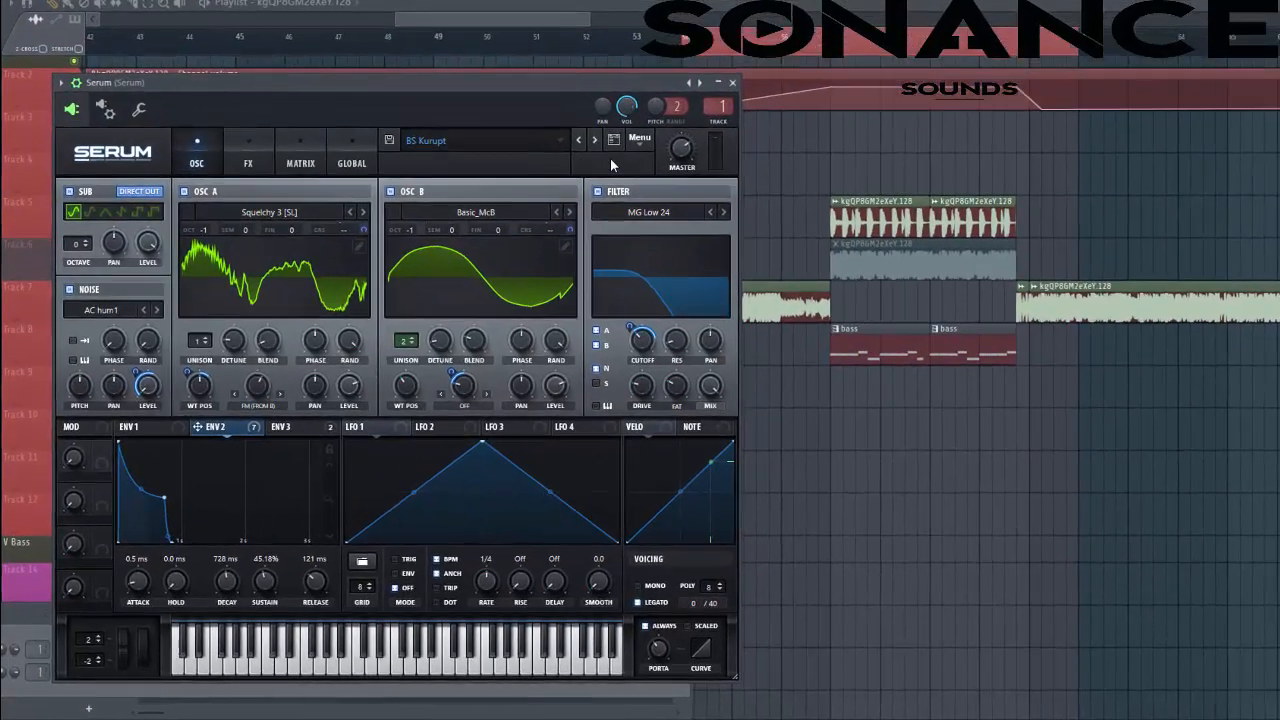
left_click(638, 140)
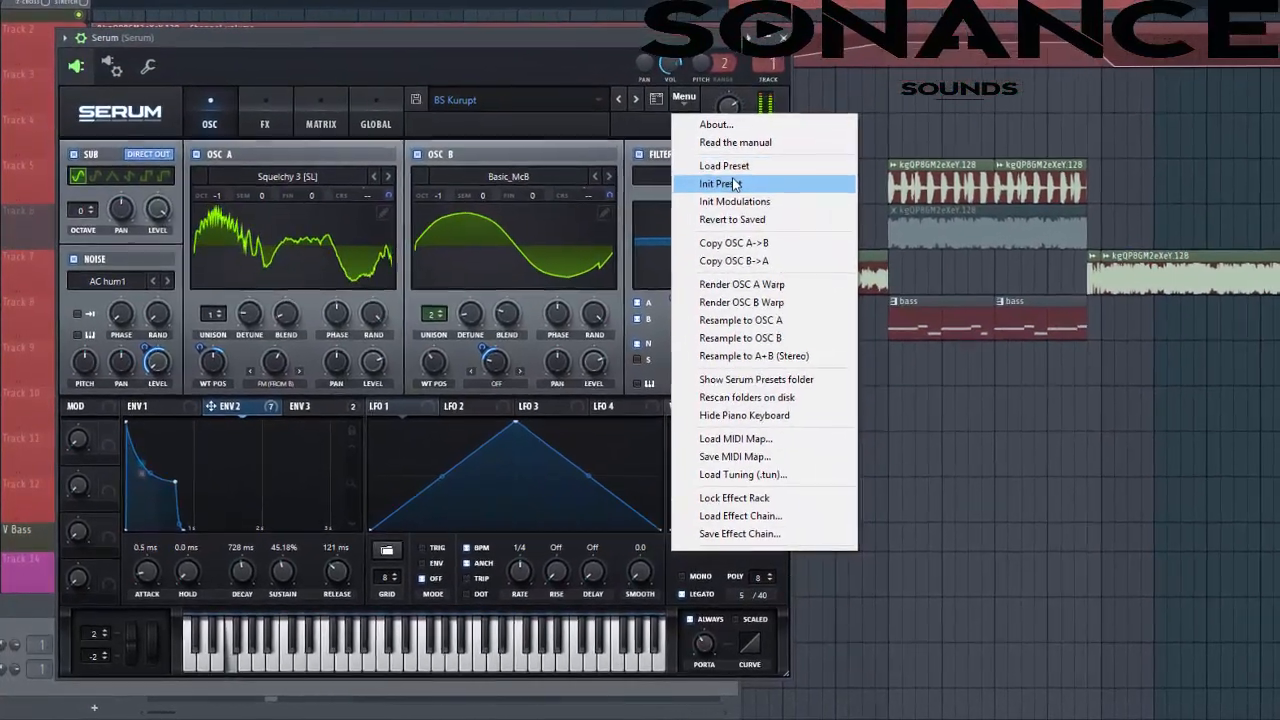
left_click(680, 181)
key("space")
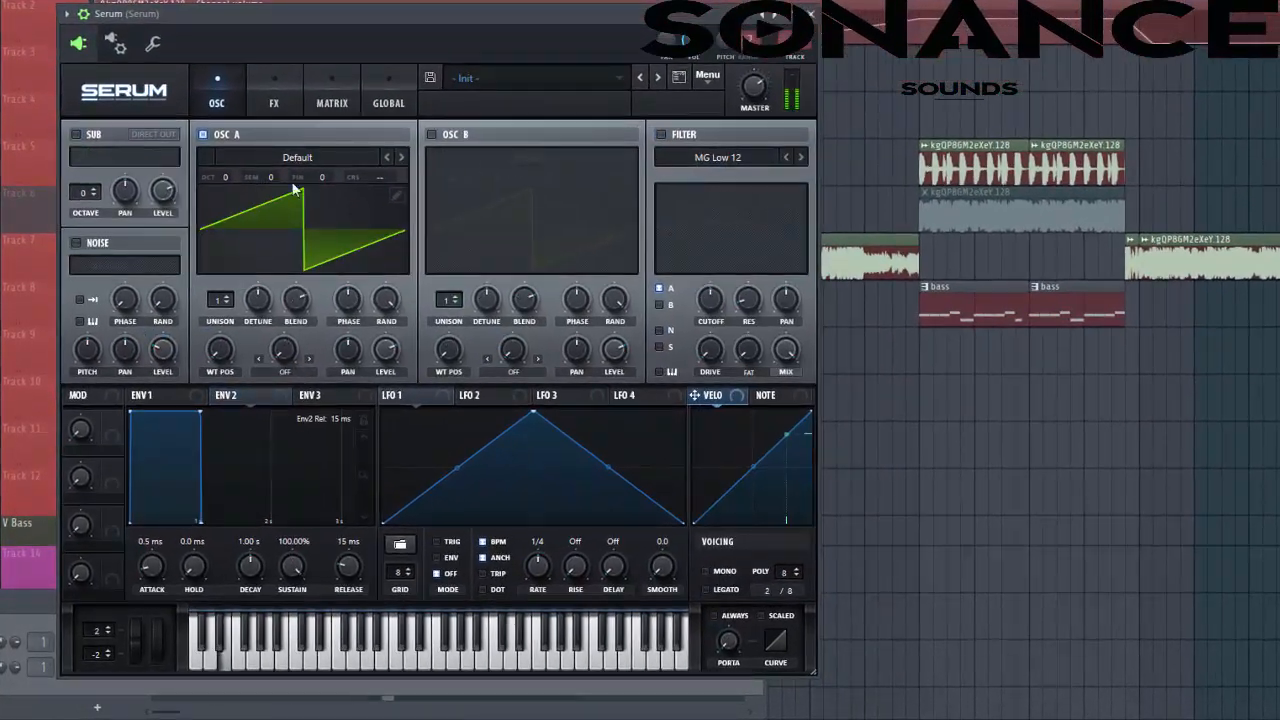
Load the Spectral wavetable Squelchy 3 [SL] into oscillator A and set its octave to -1
left_click(262, 162)
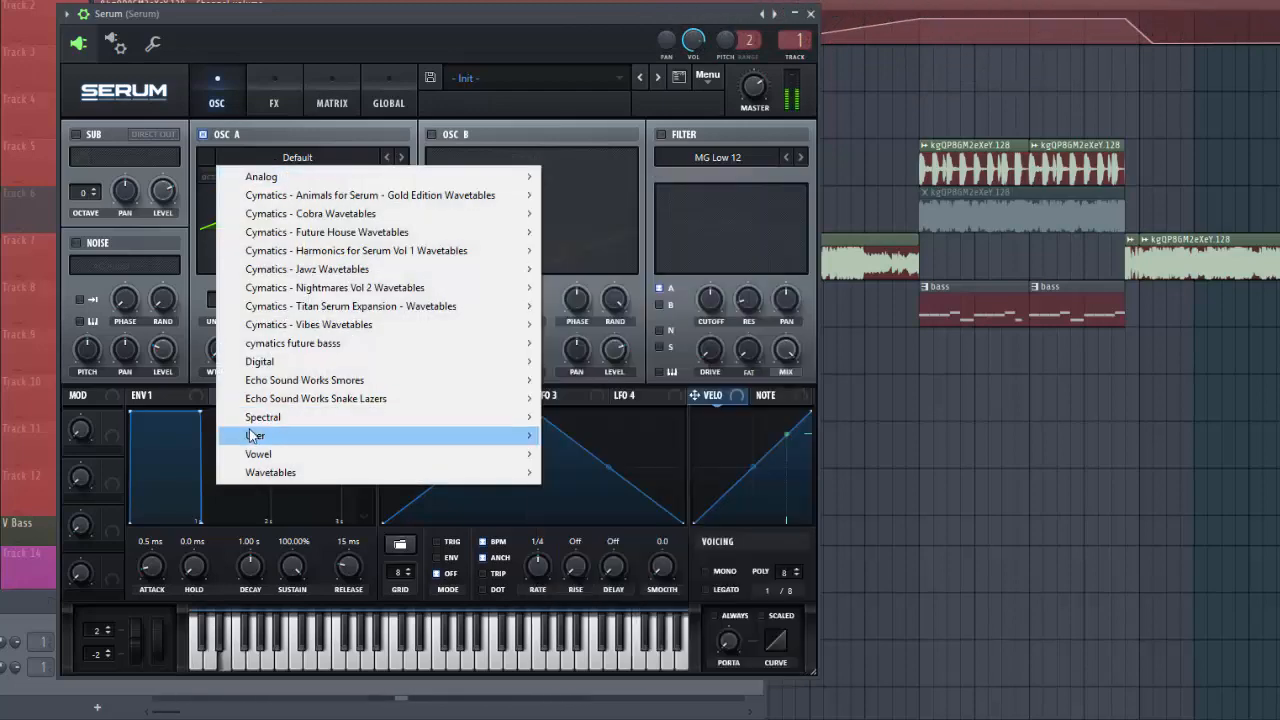
mouse_move(335, 420)
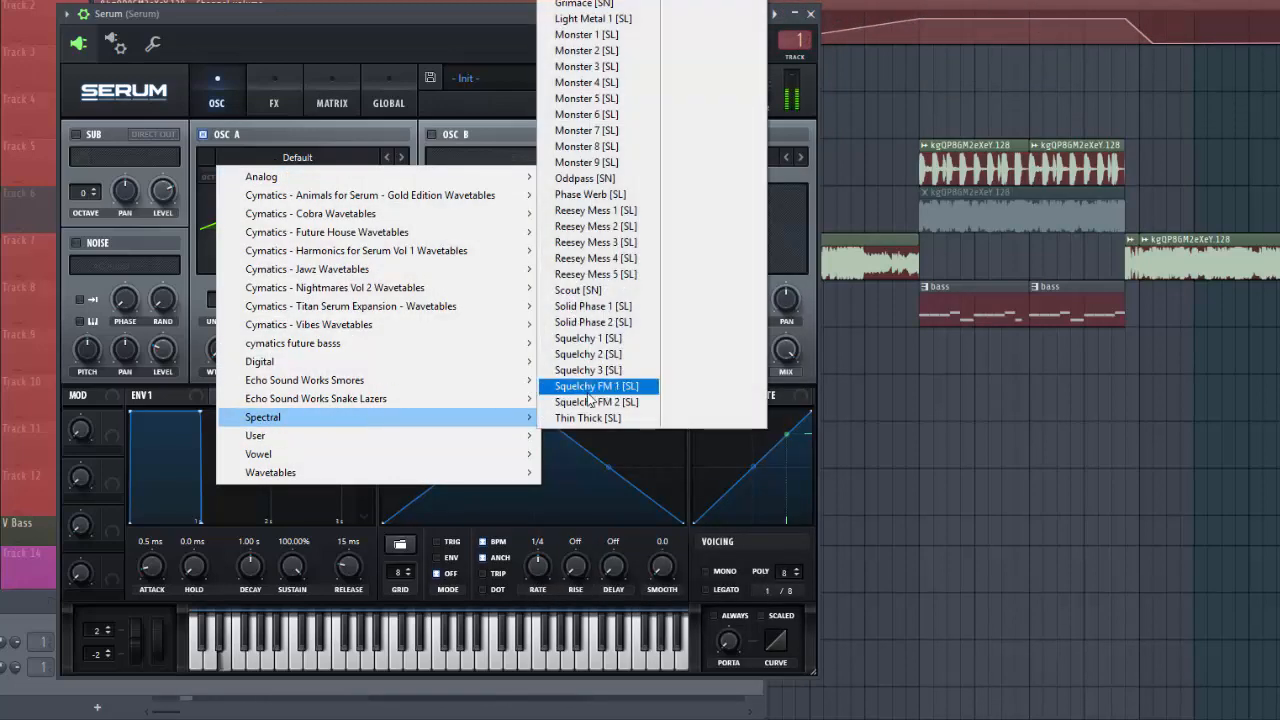
left_click(609, 375)
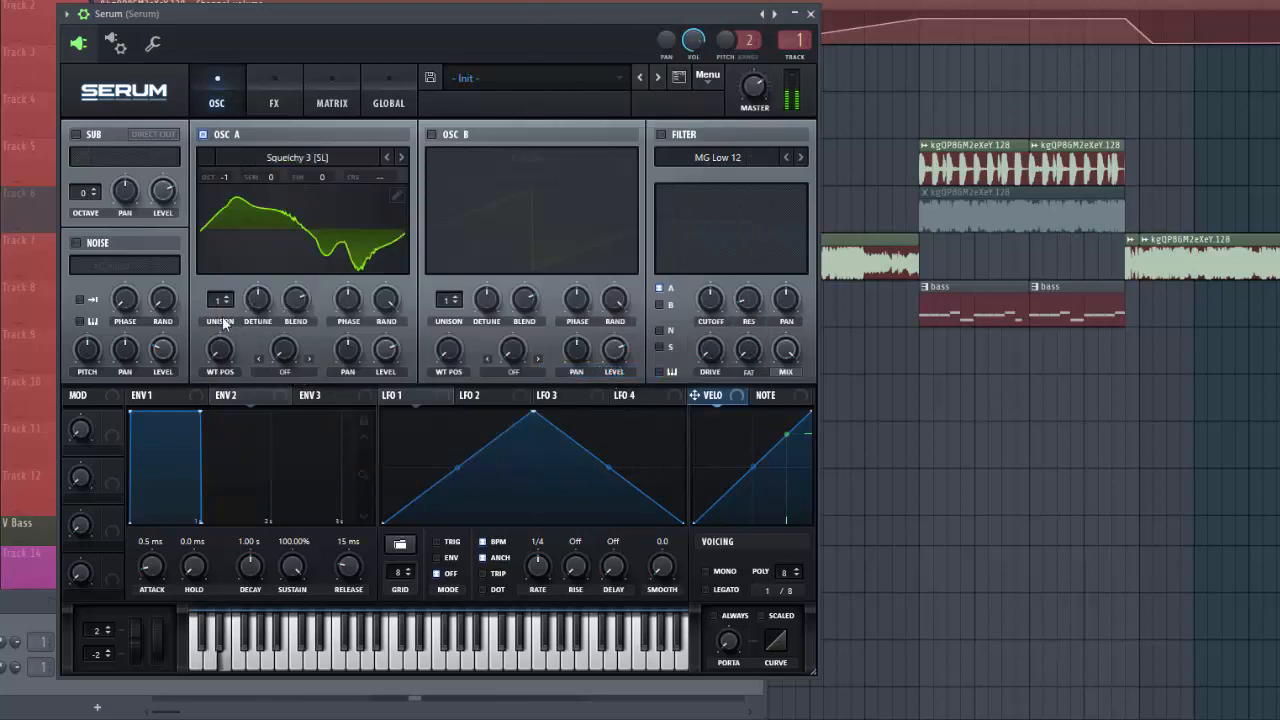
Enable oscillator B, load the Analog wavetable Basic_McB and set its octave to -1
left_click(433, 134)
left_click(526, 157)
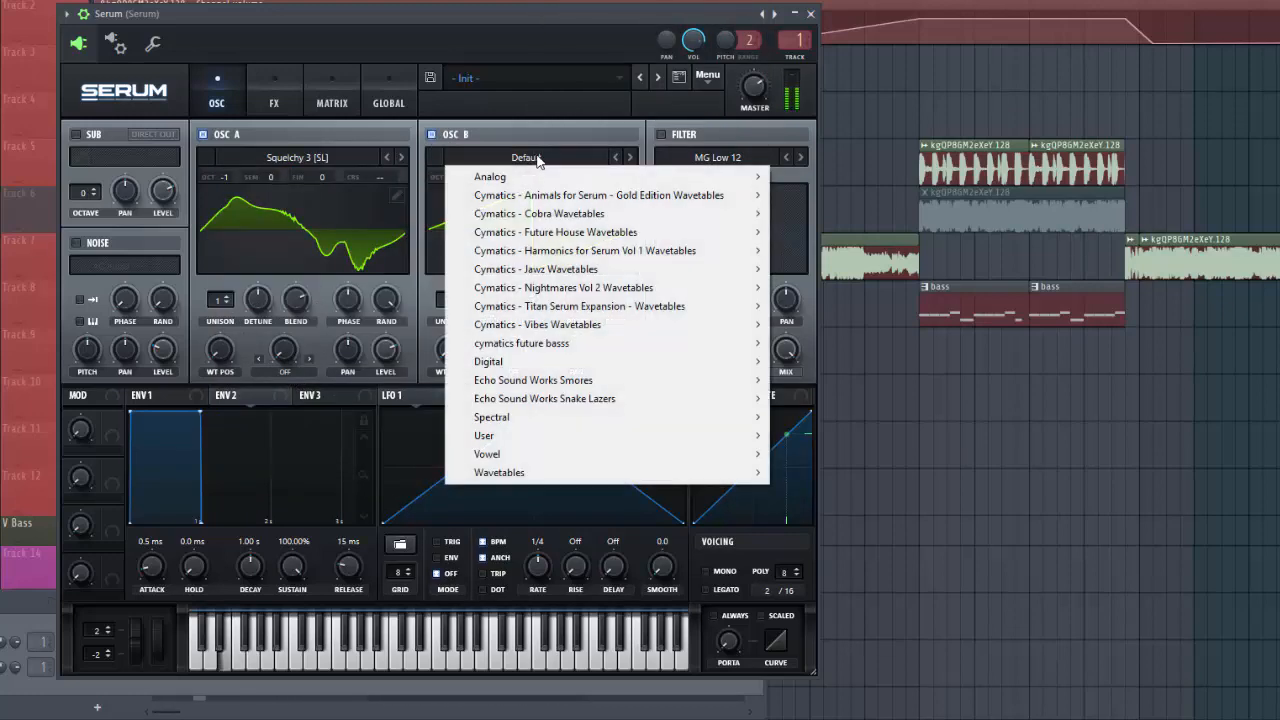
mouse_move(740, 177)
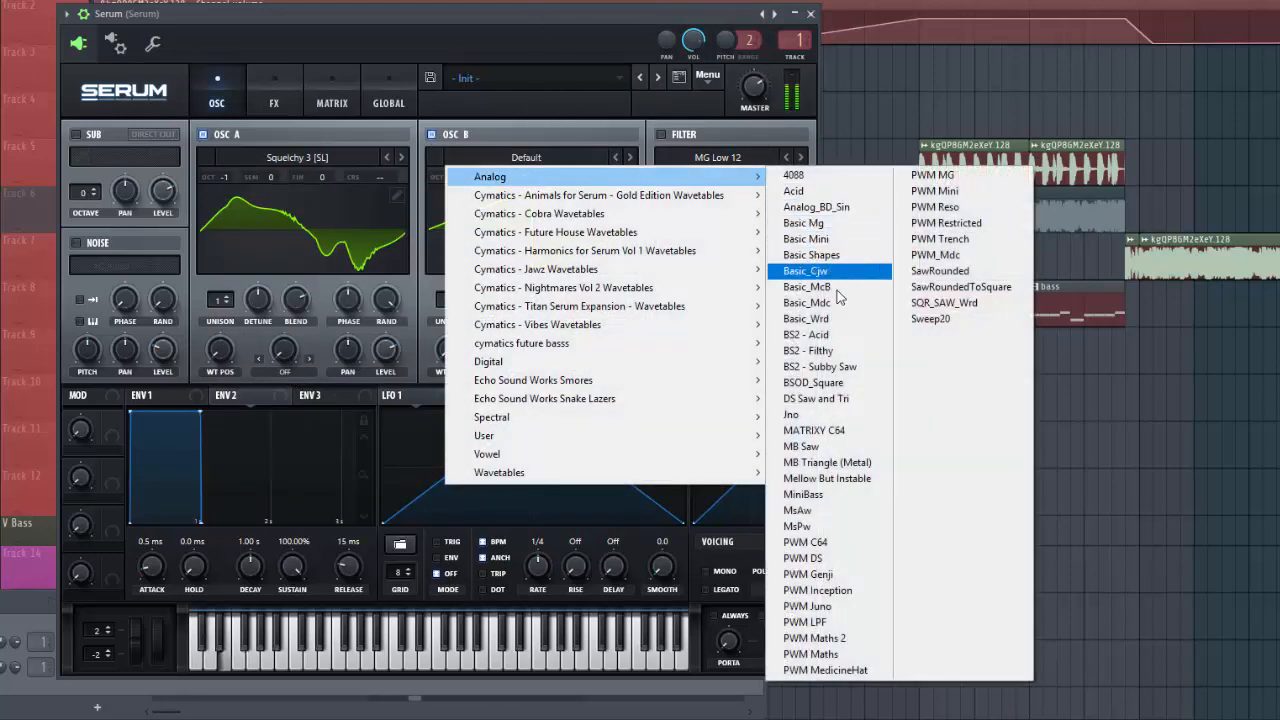
left_click(836, 287)
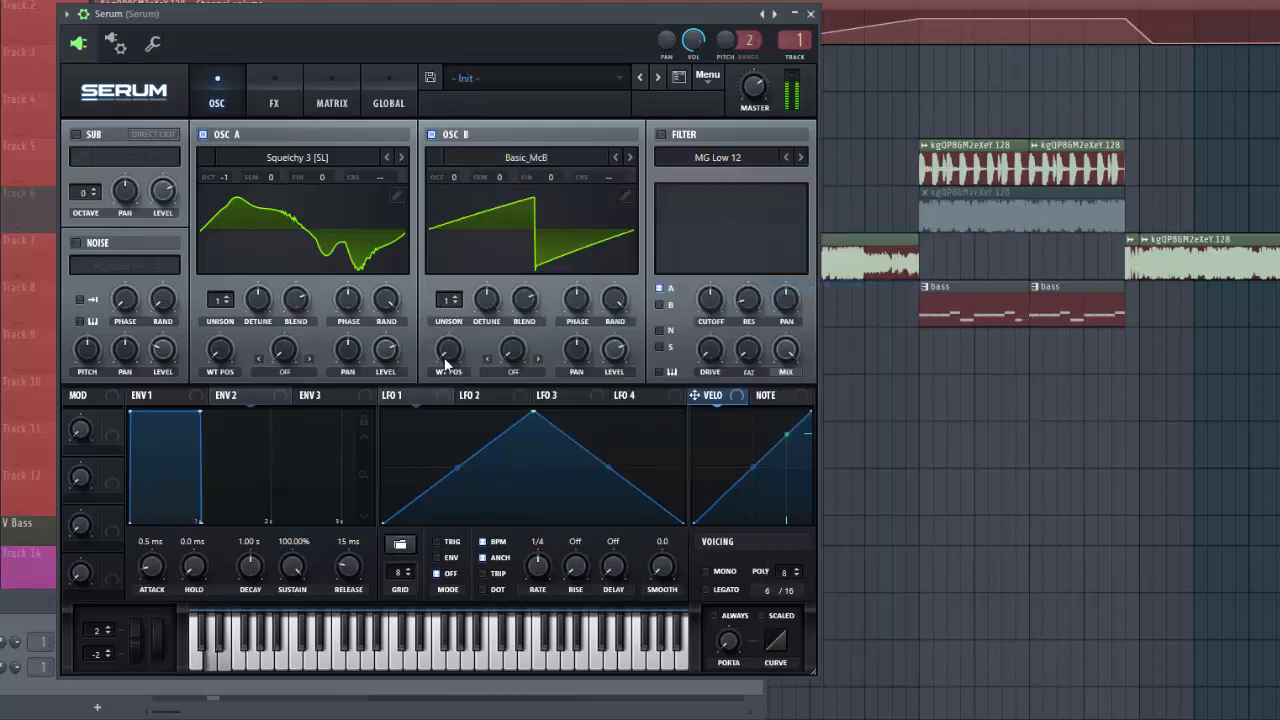
left_click_drag(456, 173, 455, 185)
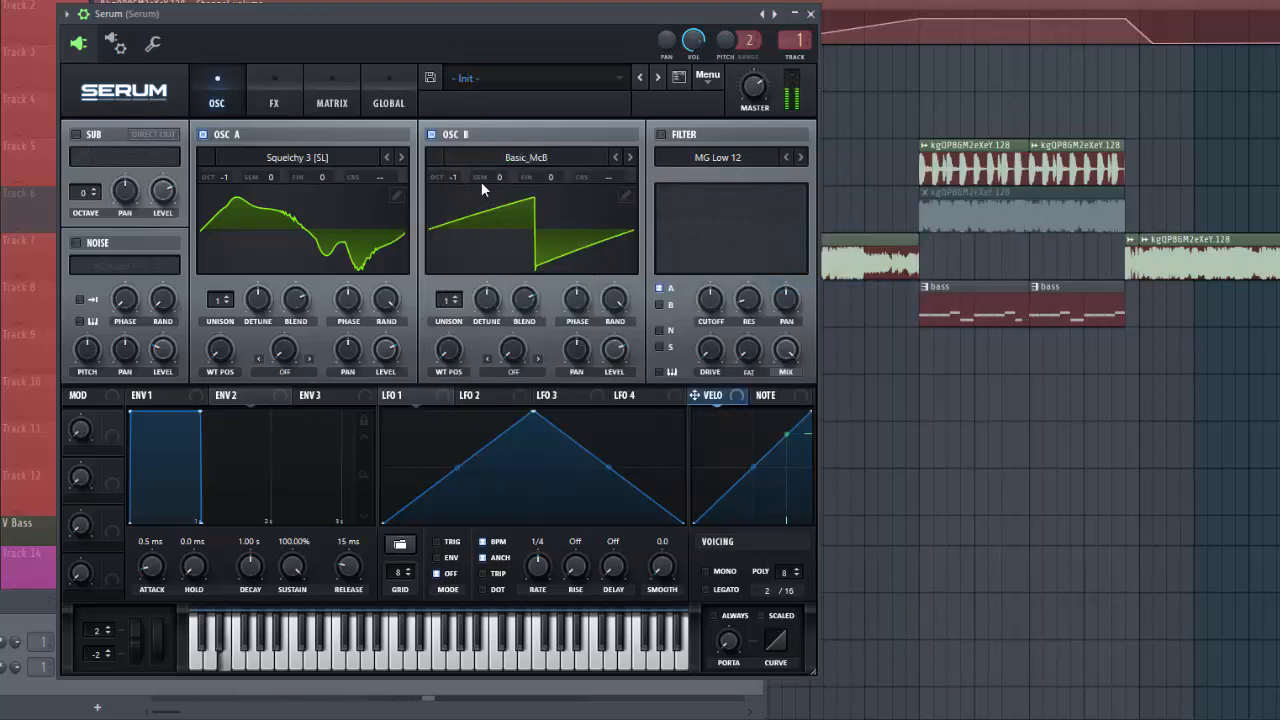
Enable the filter, and give oscillator B a rounder wavetable position and 2 unison voices with reduced detune
left_click(661, 134)
left_click_drag(446, 349, 496, 218)
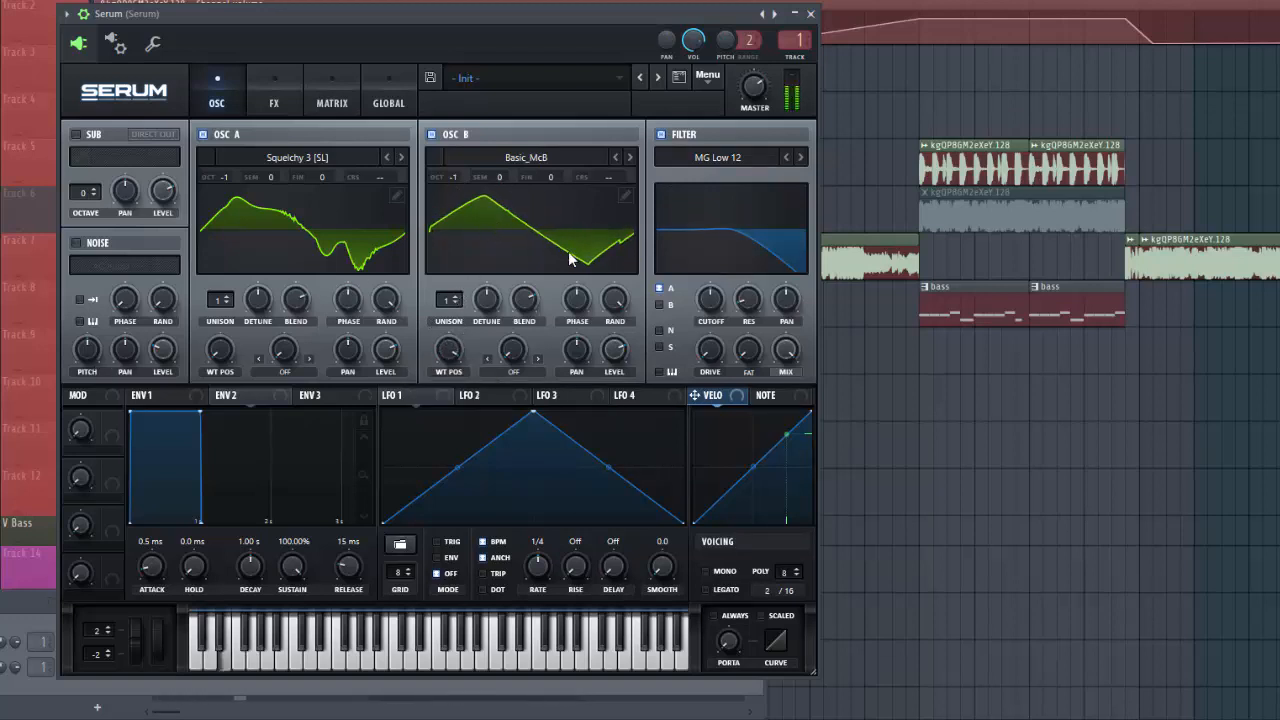
left_click(448, 299)
left_click_drag(495, 314, 466, 324)
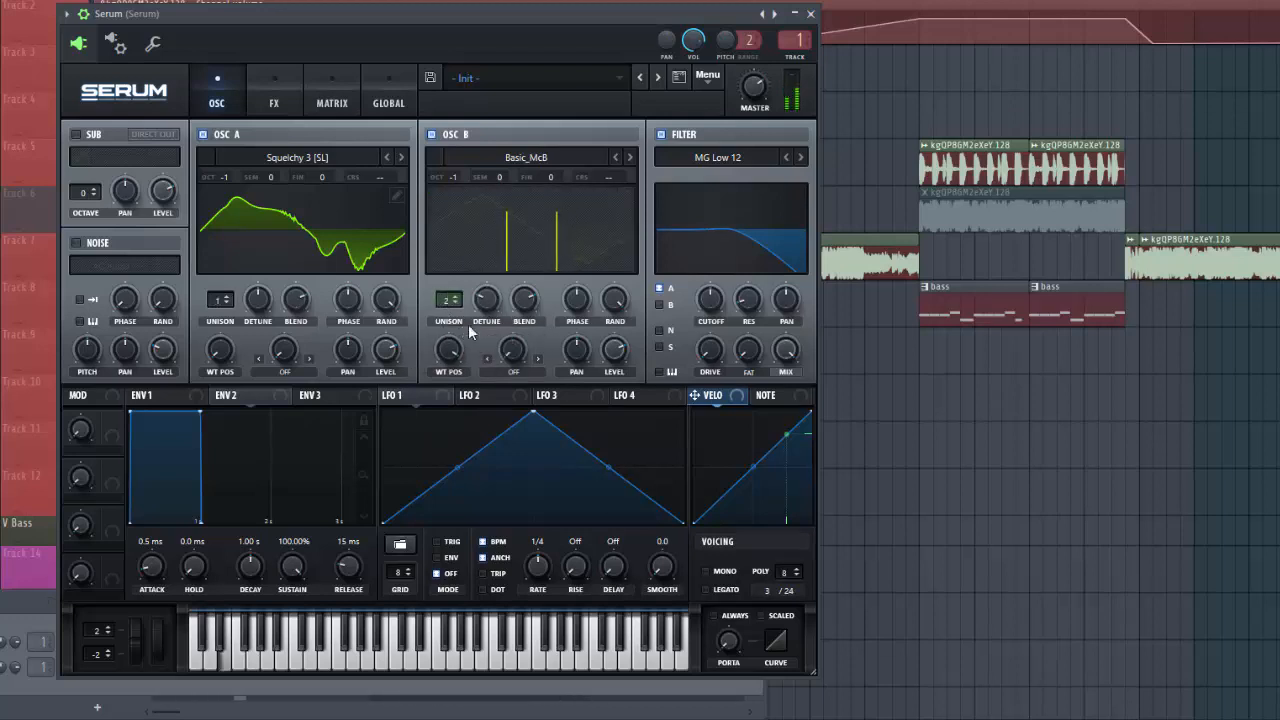
Set oscillator A's warp mode to FM (from B) and adjust the warp amount
left_click(291, 369)
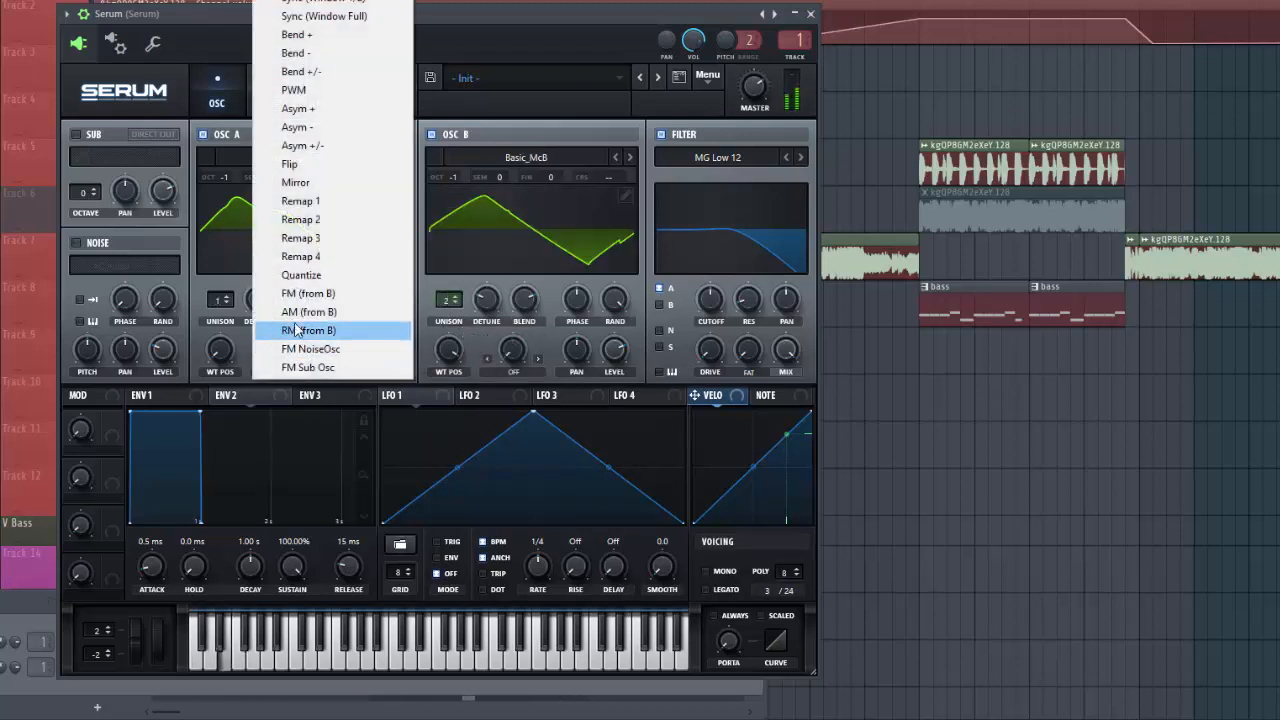
left_click(290, 290)
left_click_drag(279, 355, 316, 250)
Set envelope 2's sustain to 0% and assign the envelope to modulate the filter cutoff
left_click(275, 395)
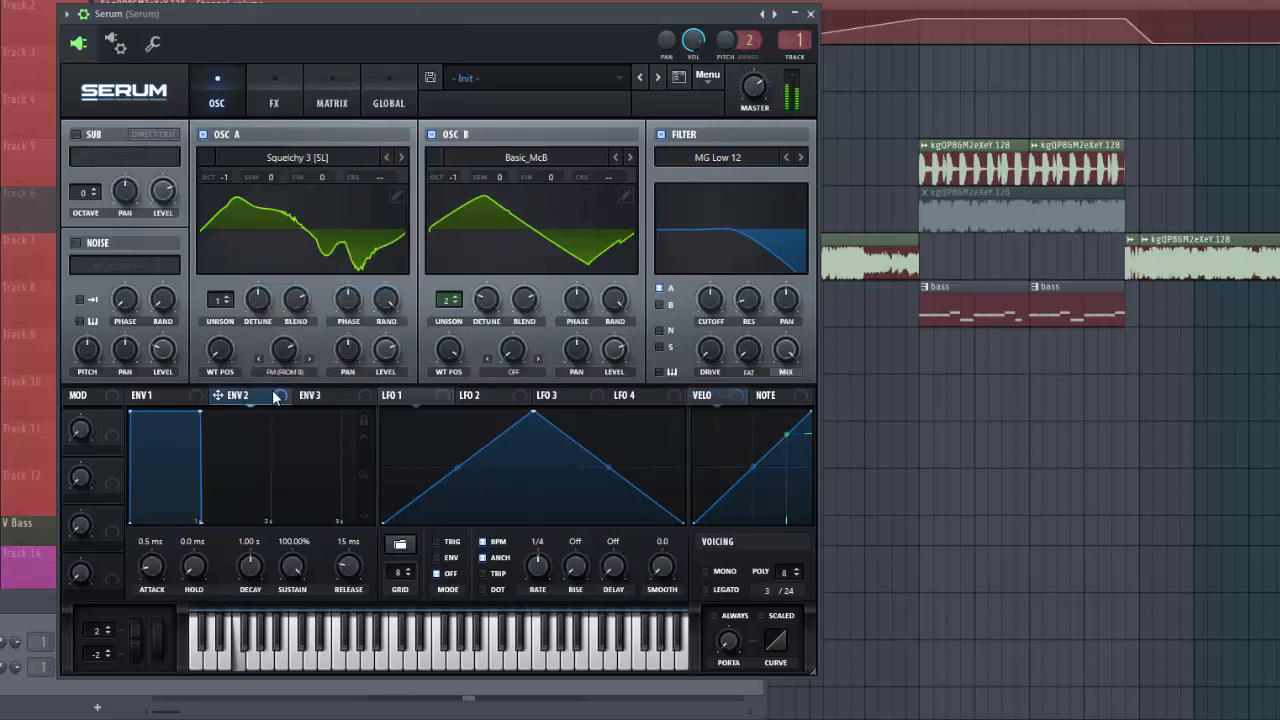
left_click_drag(297, 568, 297, 650)
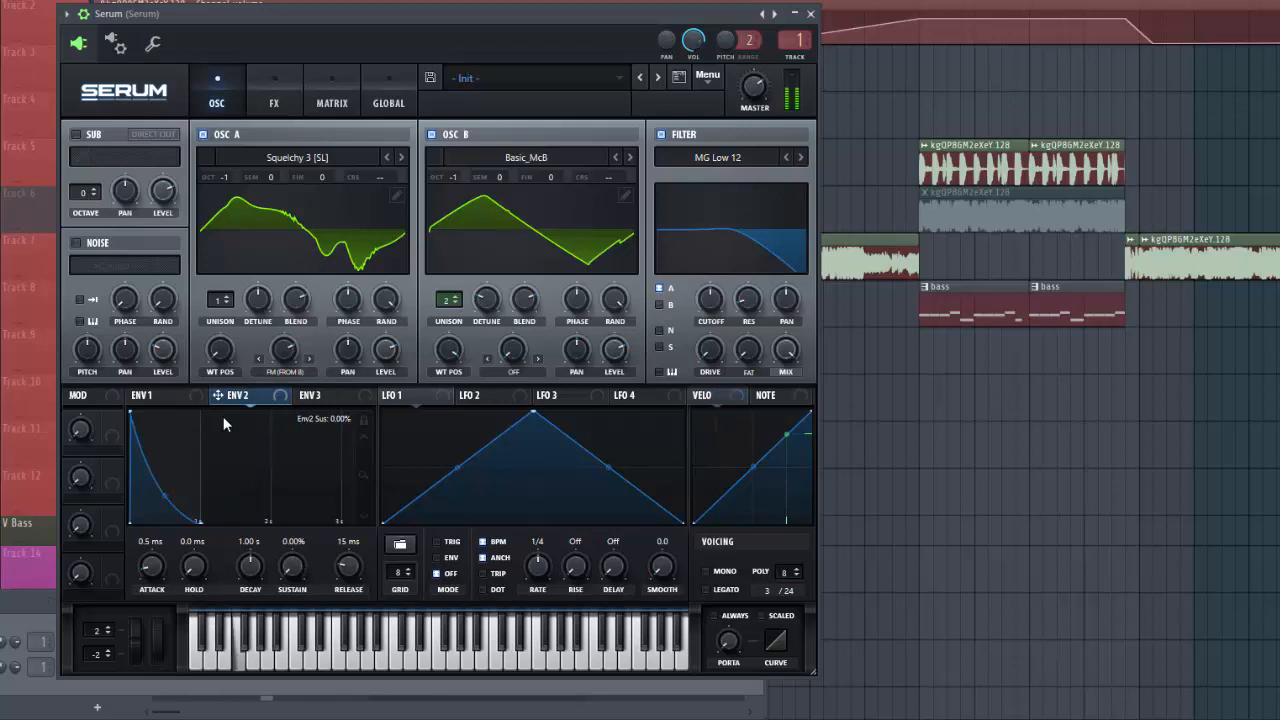
left_click_drag(217, 397, 681, 356)
left_click_drag(710, 301, 710, 301)
left_click(332, 92)
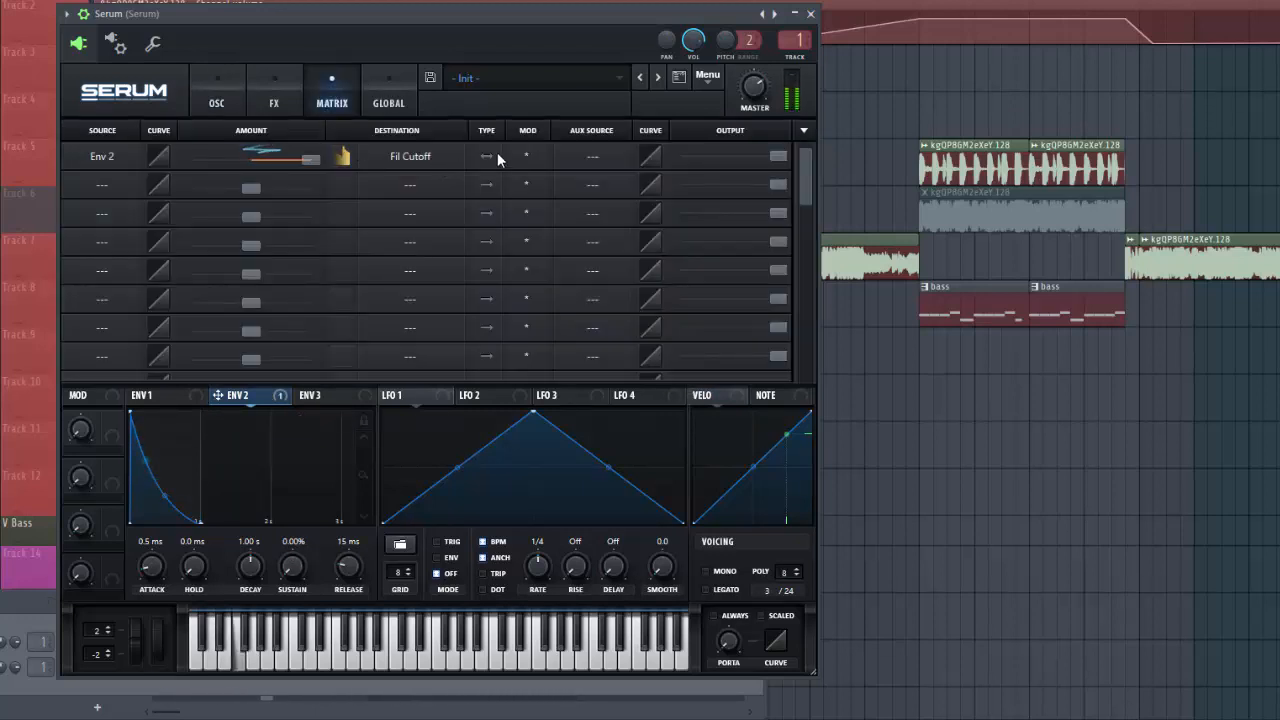
left_click(216, 92)
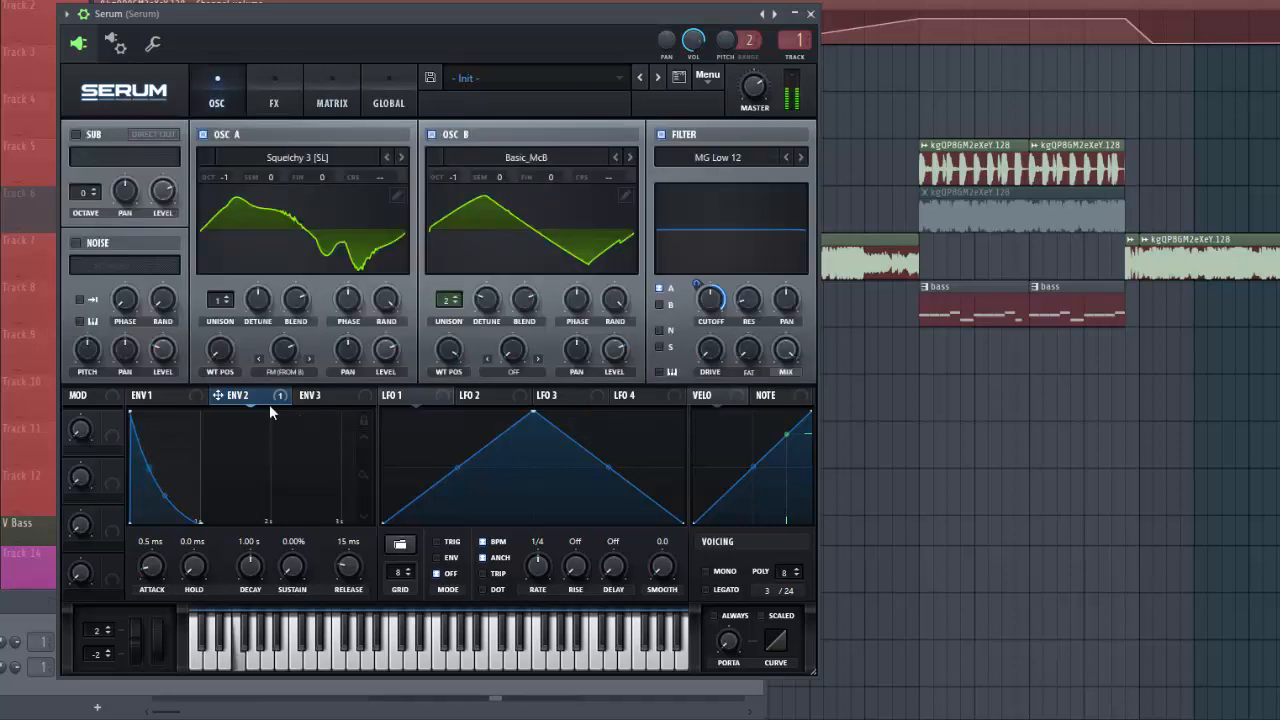
Route oscillator B through the filter, and set envelope 2's decay to 307 ms and sustain to 14.47%
left_click_drag(246, 575, 246, 580)
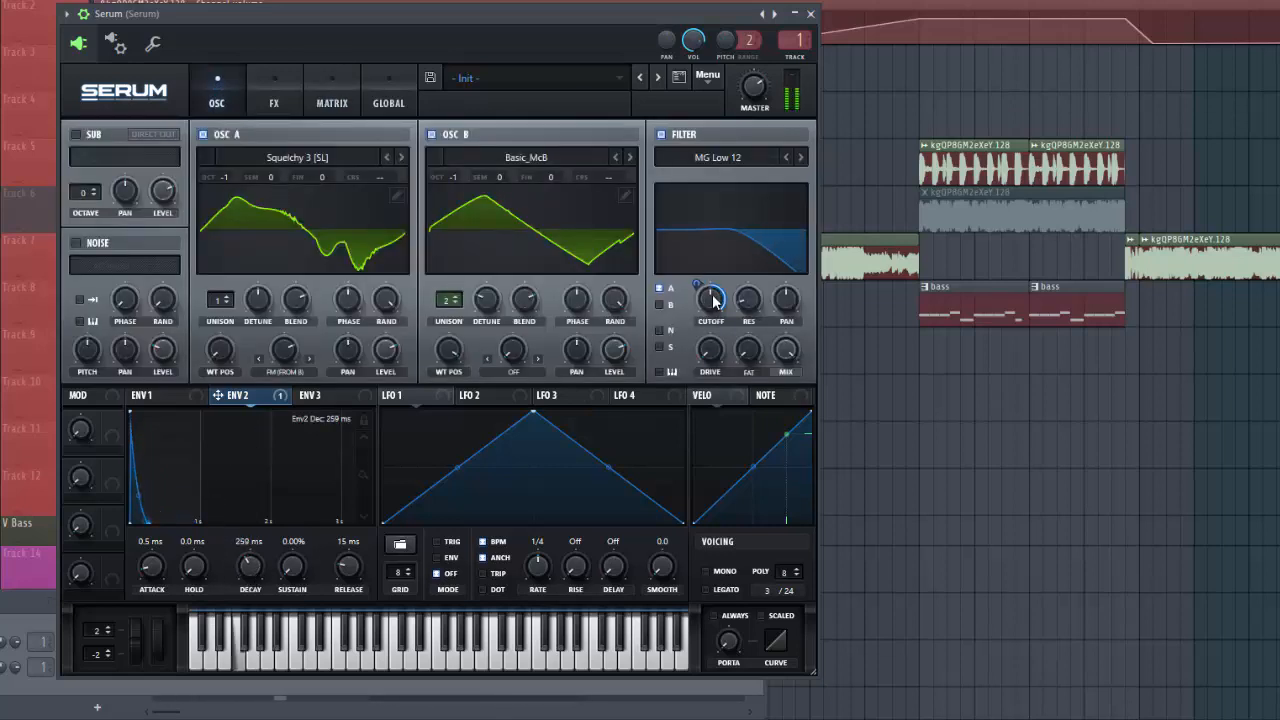
left_click(661, 304)
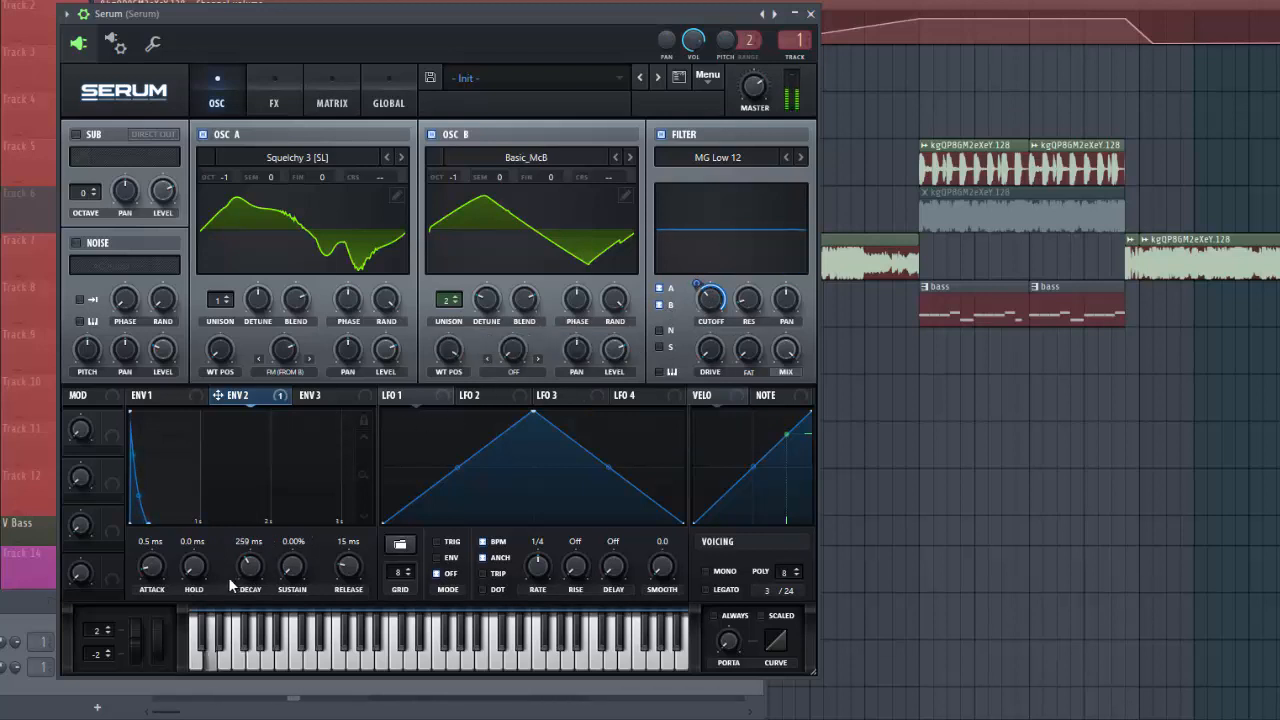
left_click_drag(251, 572, 292, 570)
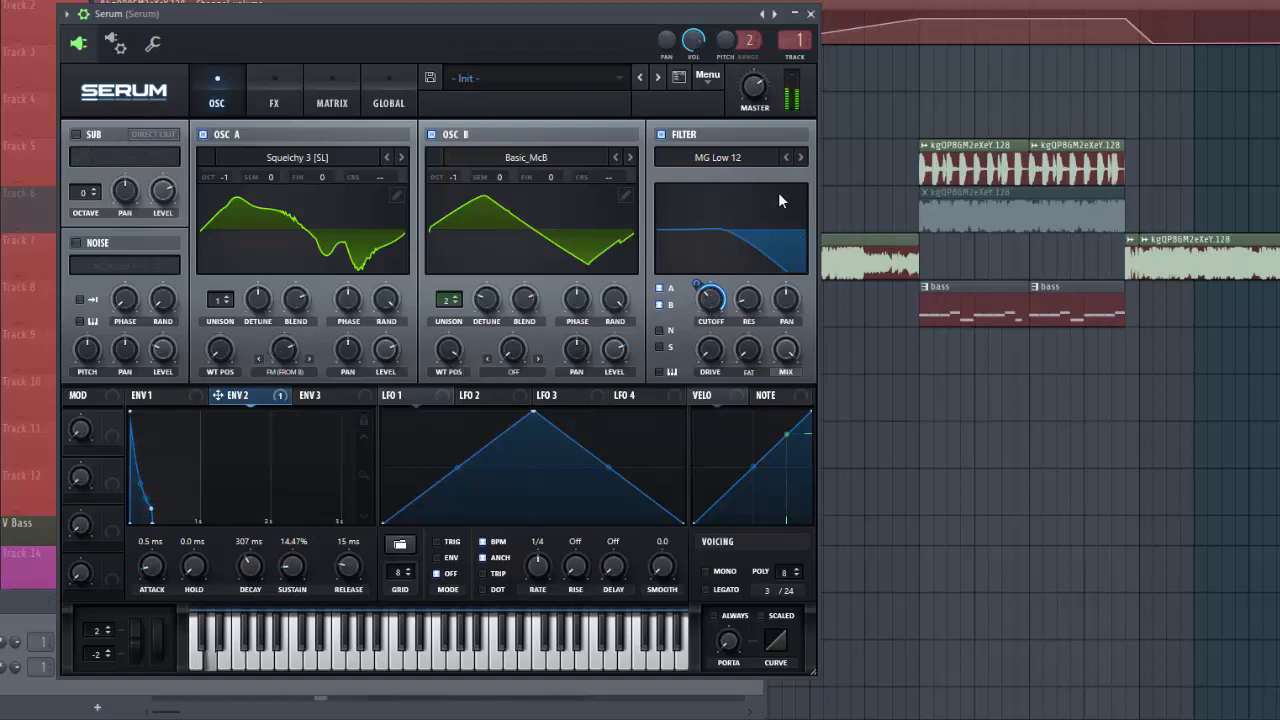
Change the filter type to MG Low 24 and reduce envelope 2's modulation amount on the cutoff
left_click(801, 157)
left_click(801, 157)
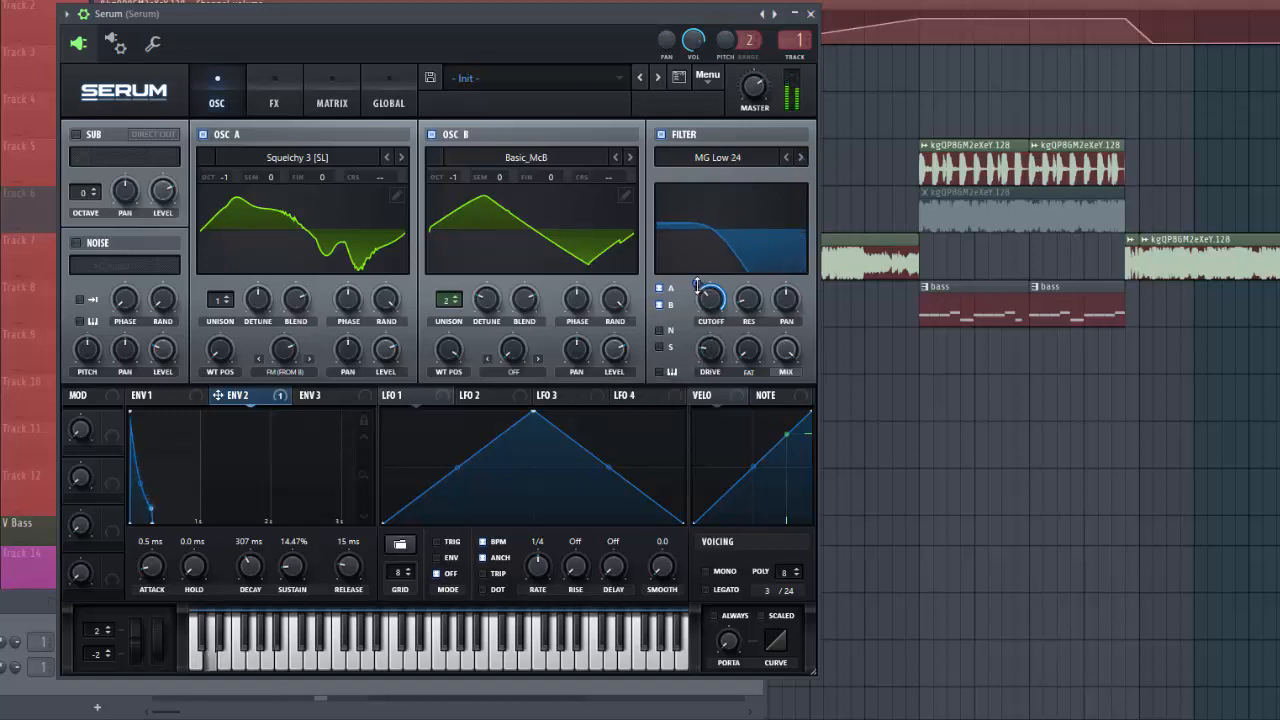
left_click_drag(697, 285, 692, 312)
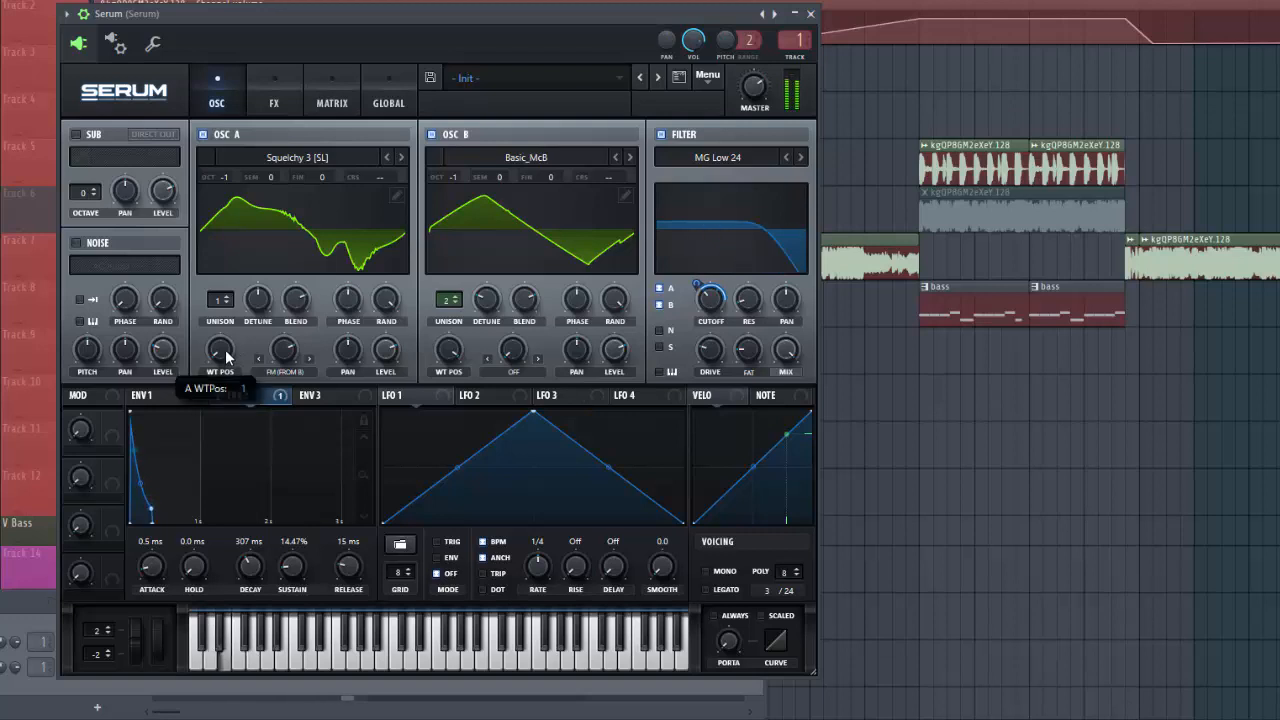
Raise oscillator A's wavetable position and set envelope 2's sustain to 29.82%
left_click_drag(227, 357, 219, 321)
left_click_drag(301, 555, 302, 535)
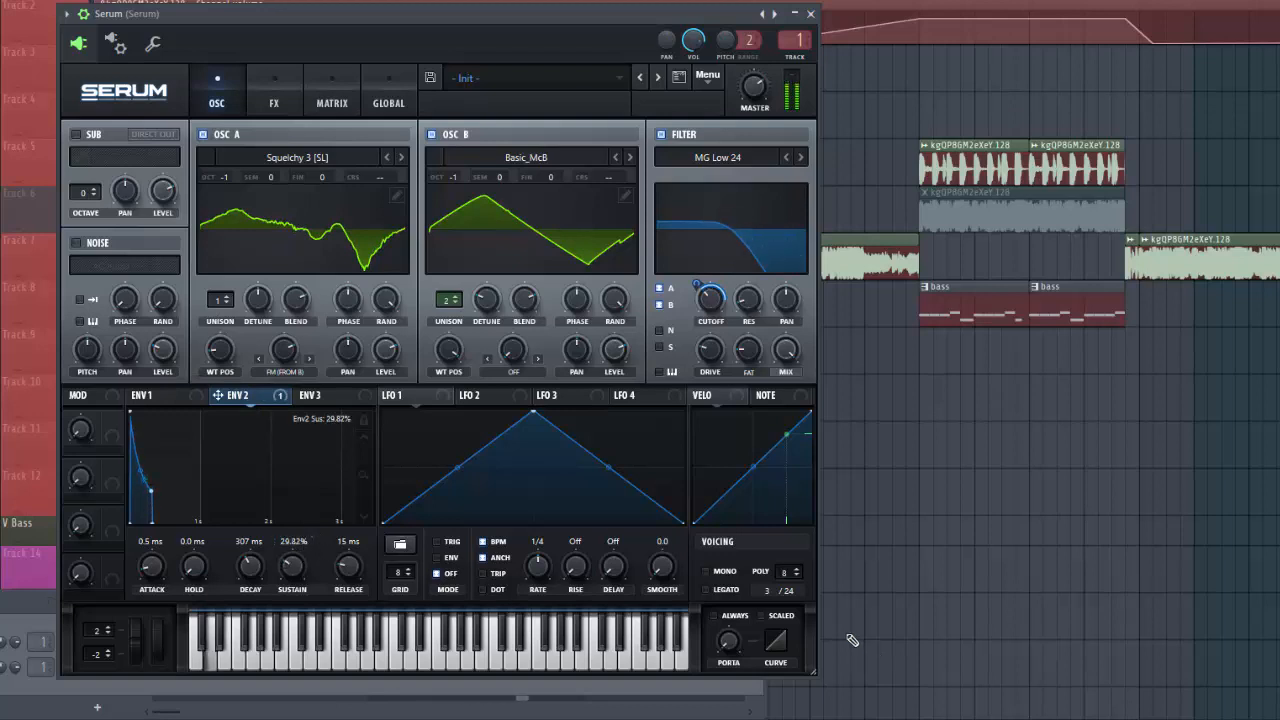
Enable legato and always-on portamento, and increase the portamento time
left_click(729, 592)
left_click(718, 617)
left_click_drag(729, 637, 736, 600)
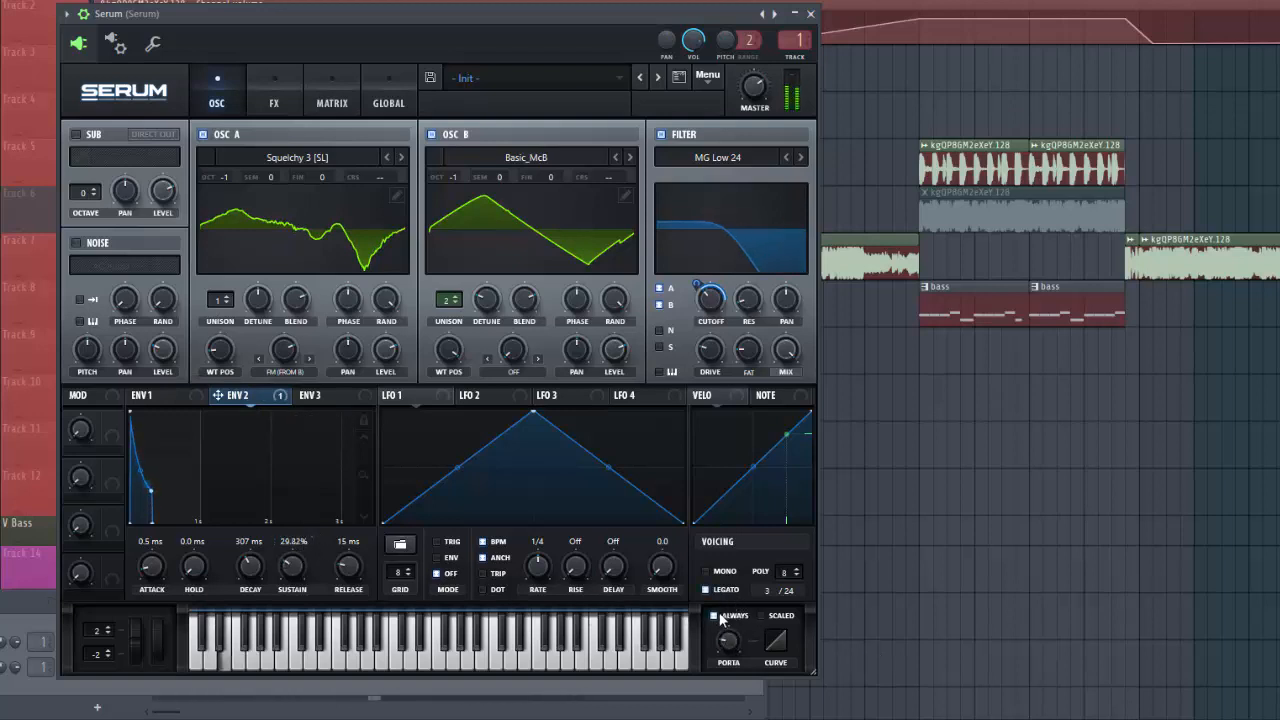
Enable the Hyper/Dimension effect, lower the hyper mix and set the dimension size to 31%
left_click(273, 104)
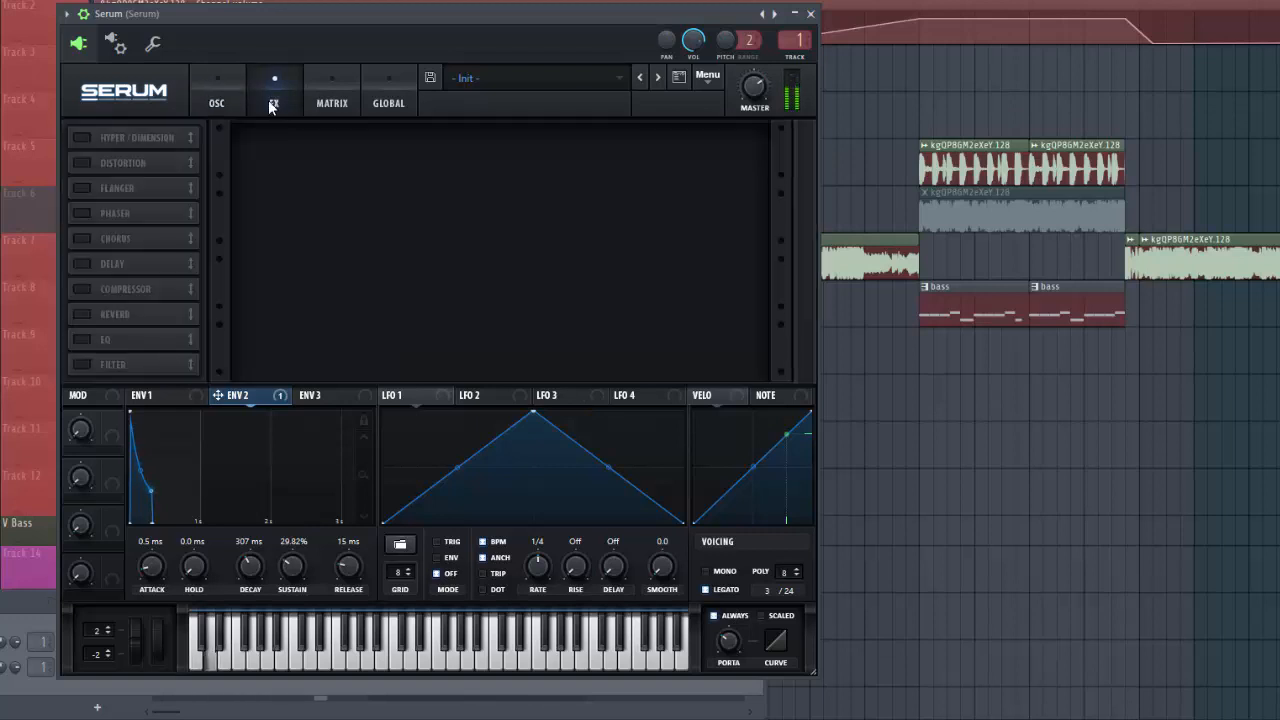
left_click(81, 138)
left_click_drag(531, 143, 527, 176)
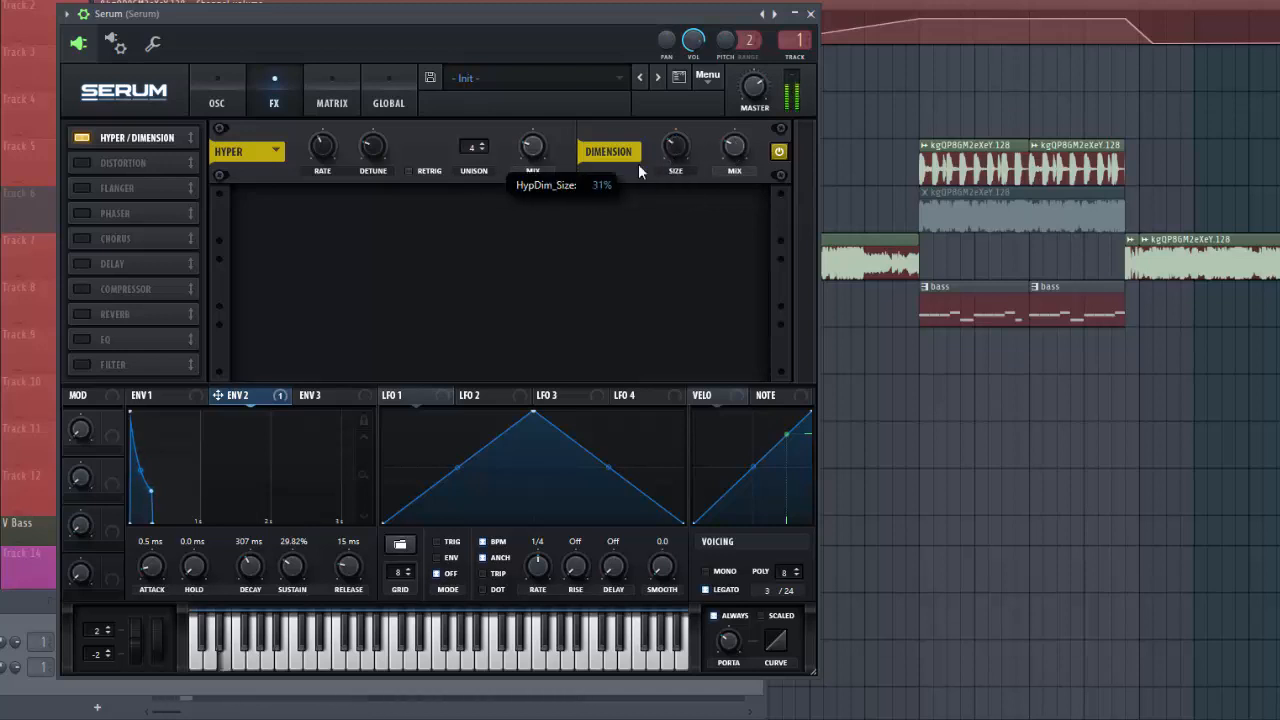
Enable the distortion effect, choose the Diode 2 type and raise its drive
left_click(82, 163)
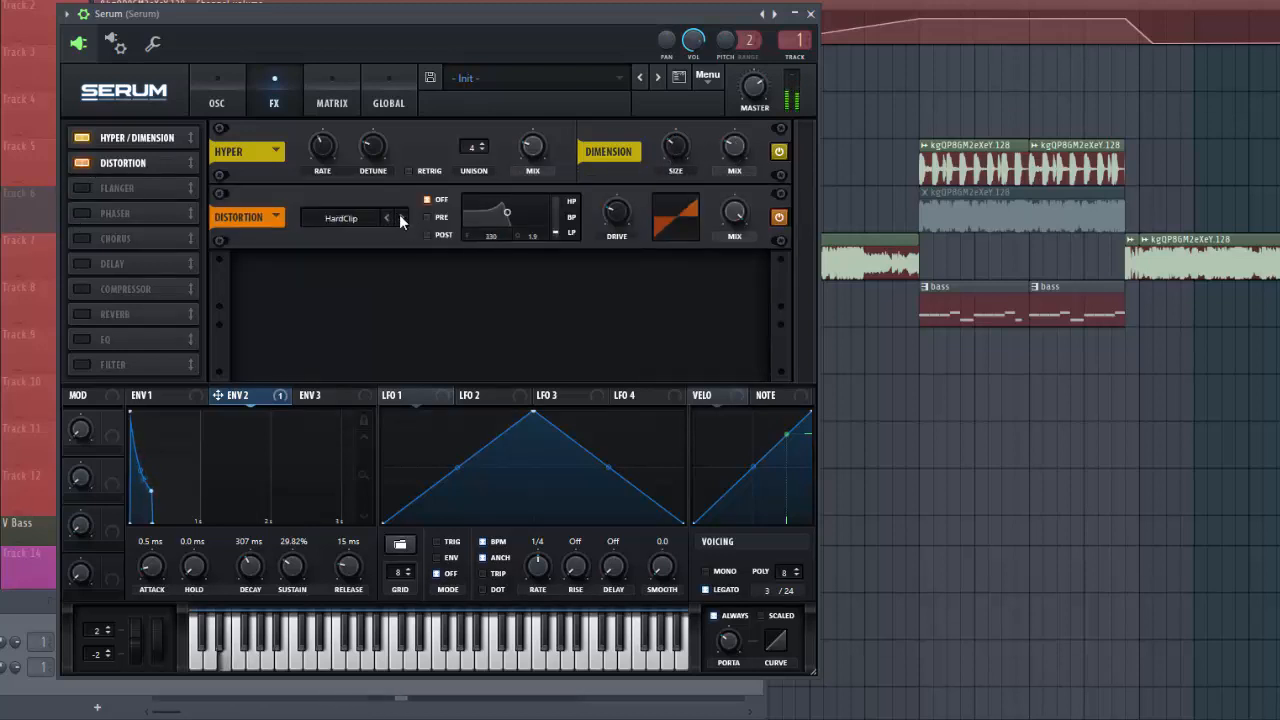
left_click(401, 218)
left_click_drag(604, 218, 630, 162)
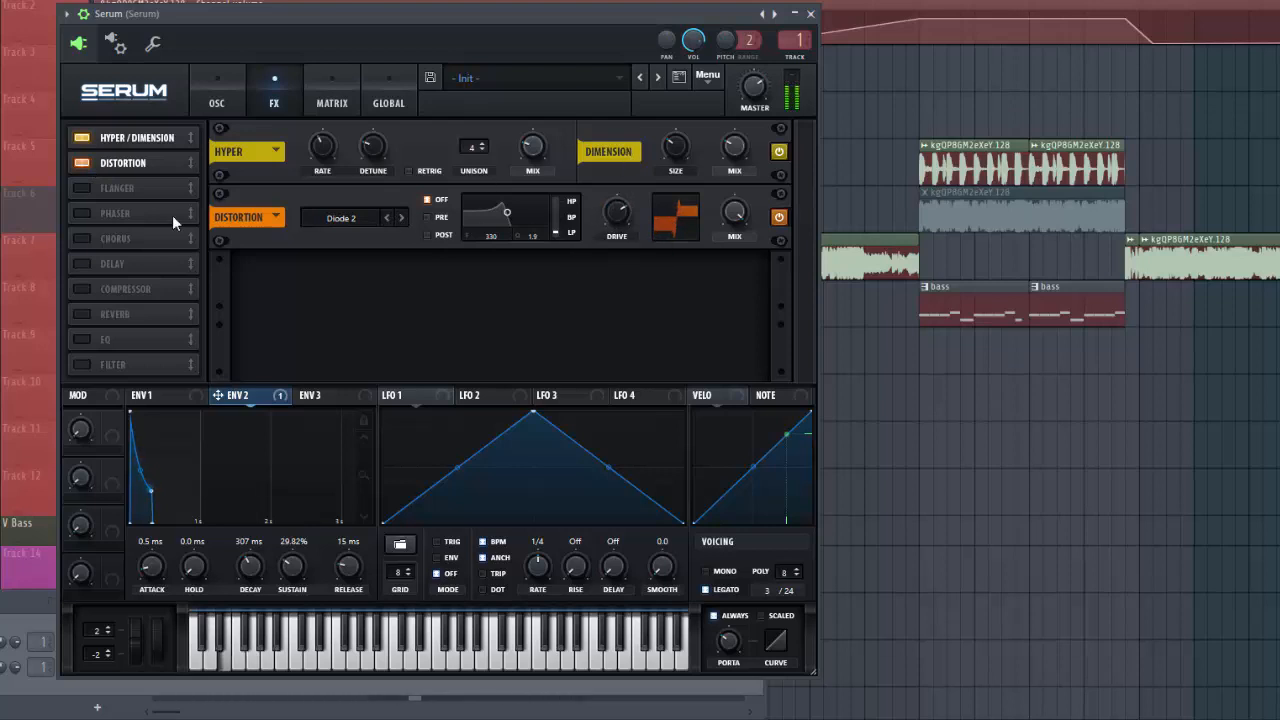
Enable the chorus effect and adjust its mix
left_click(76, 239)
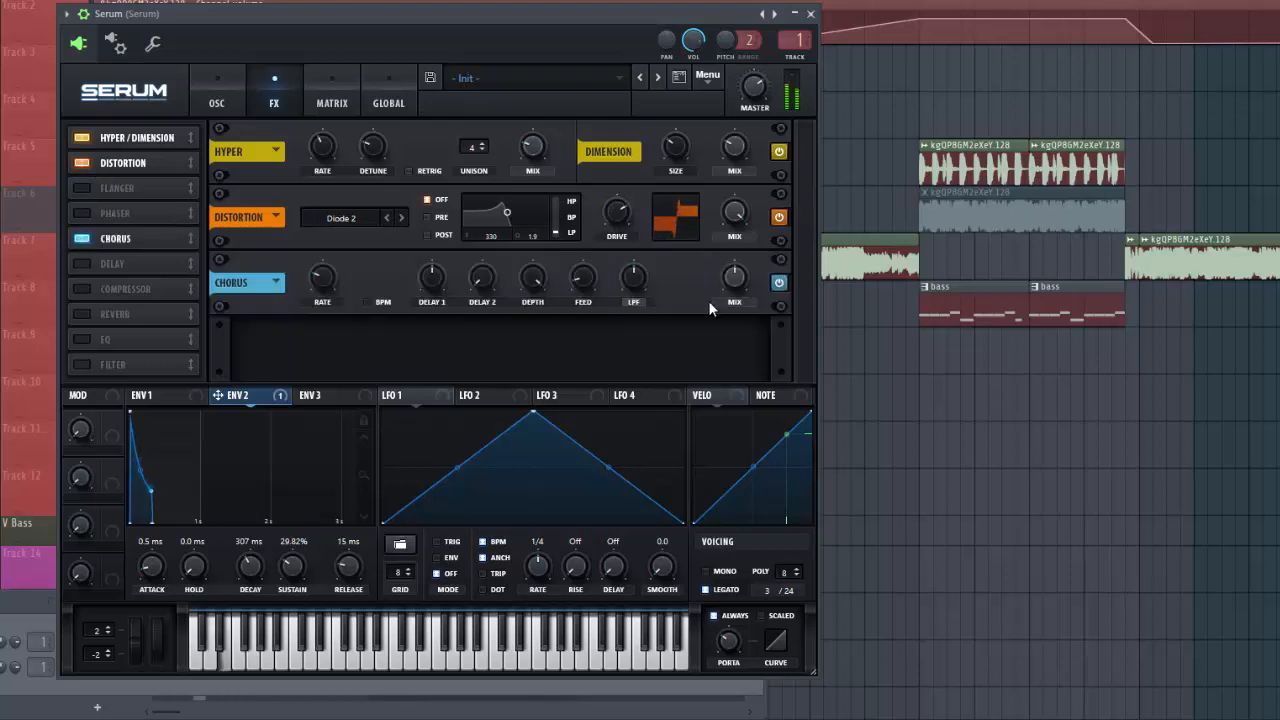
left_click_drag(728, 274, 733, 218)
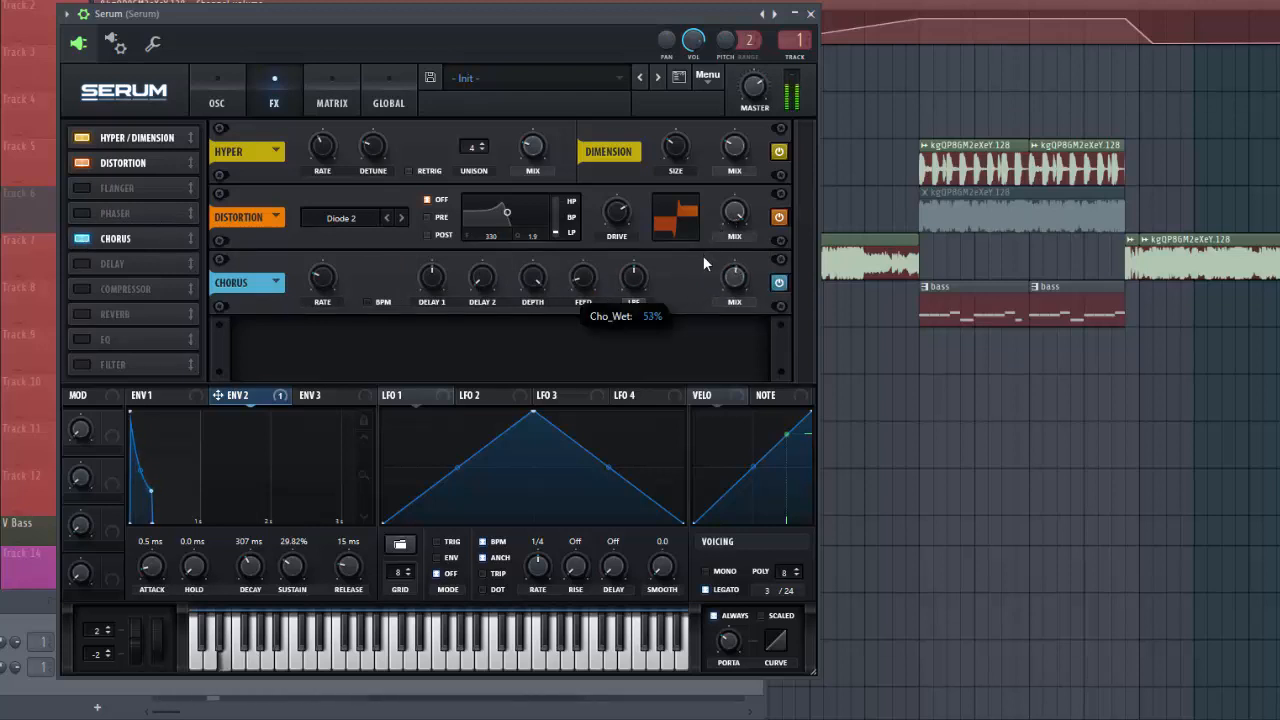
Enable the effects filter as MG Low 18 and modulate its cutoff with envelope 2 by an amount of about 60
left_click(81, 364)
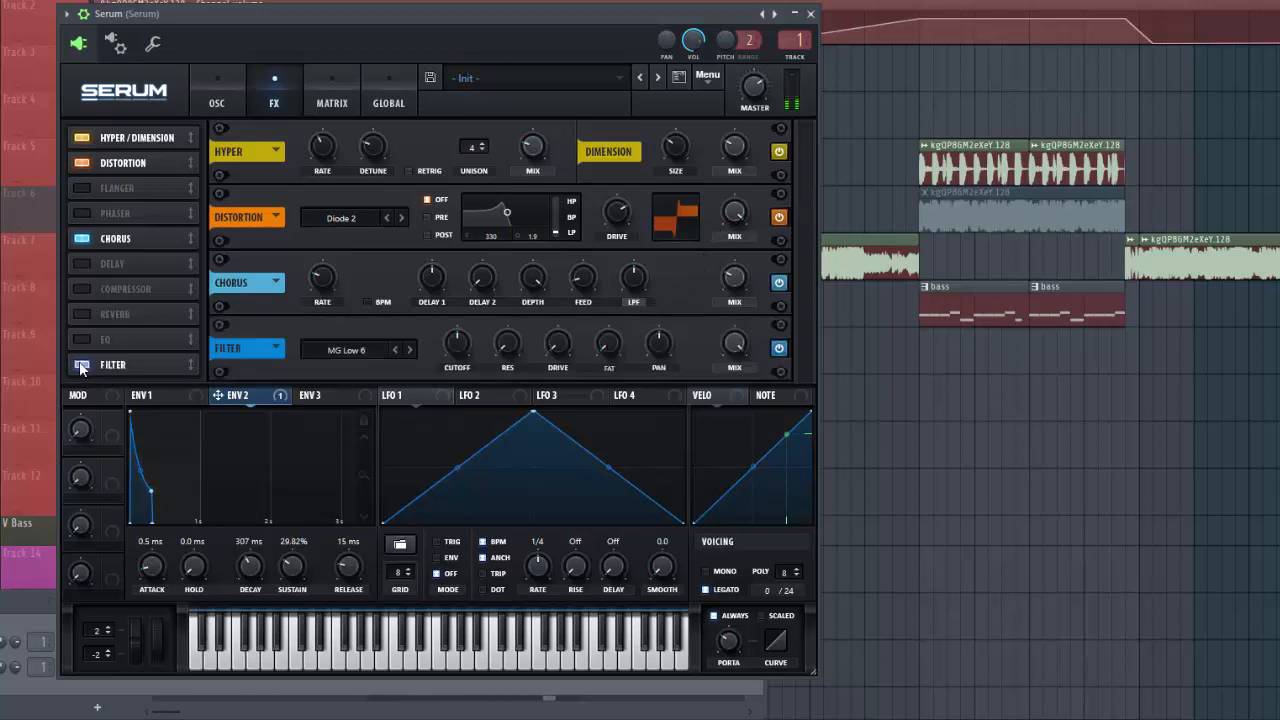
left_click(410, 350)
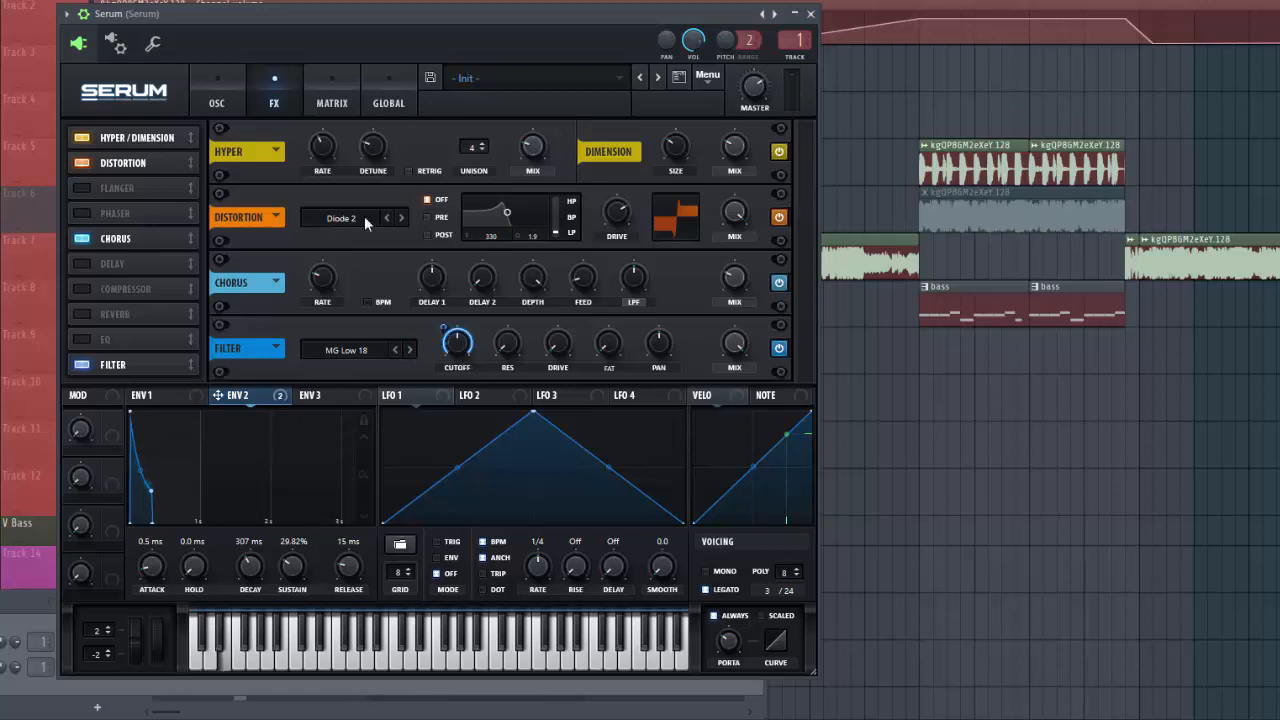
left_click(322, 92)
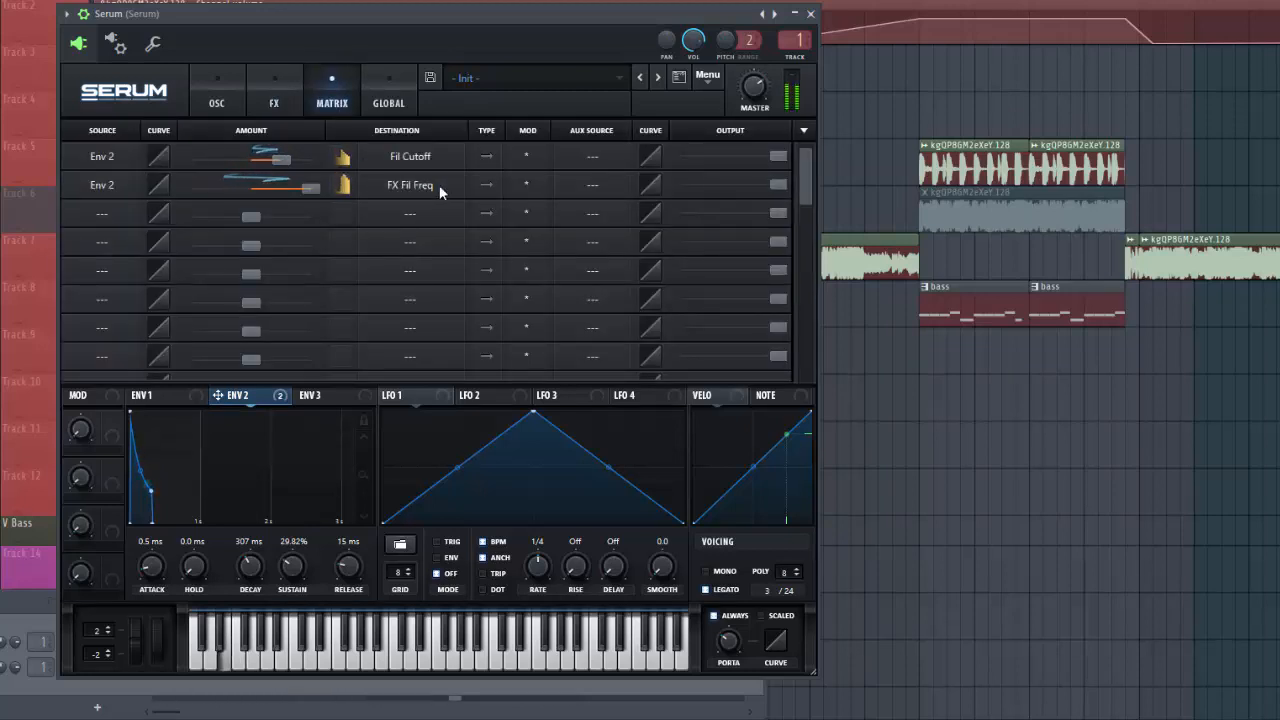
left_click(276, 99)
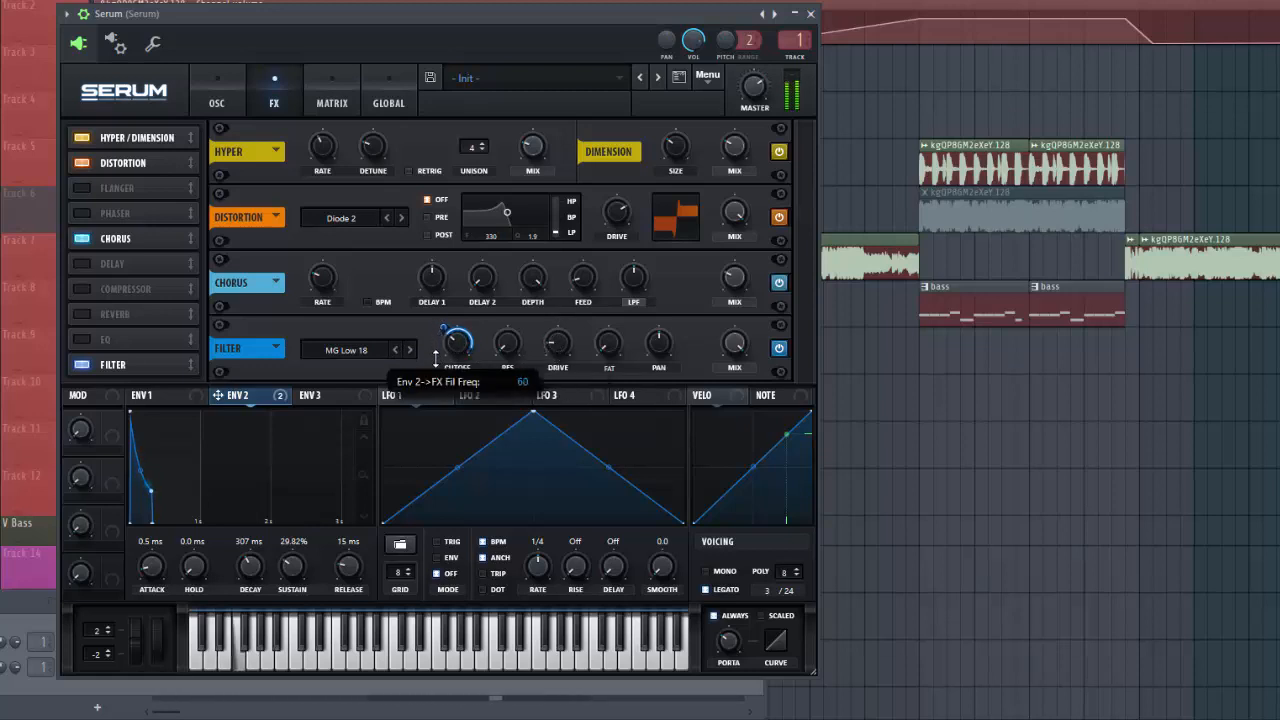
Enable the compressor effect, switch it to multiband mode and lower its threshold
left_click(80, 289)
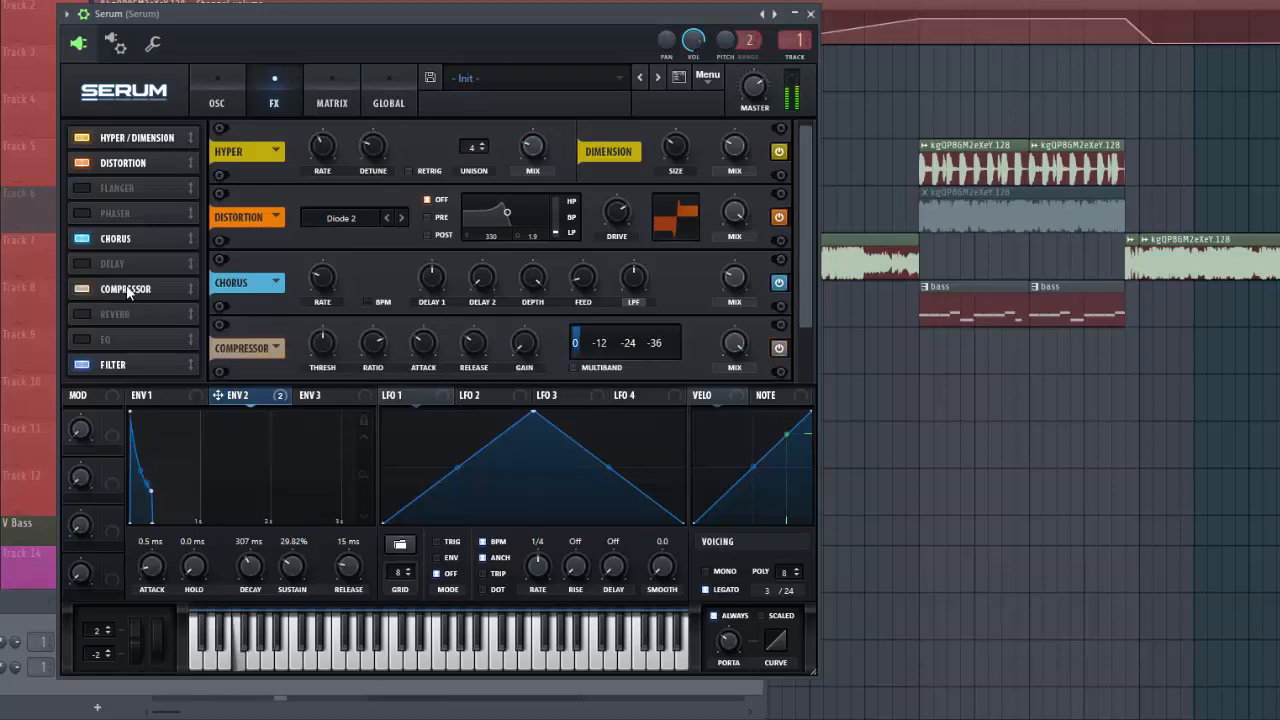
scroll(128, 291, "down", 1)
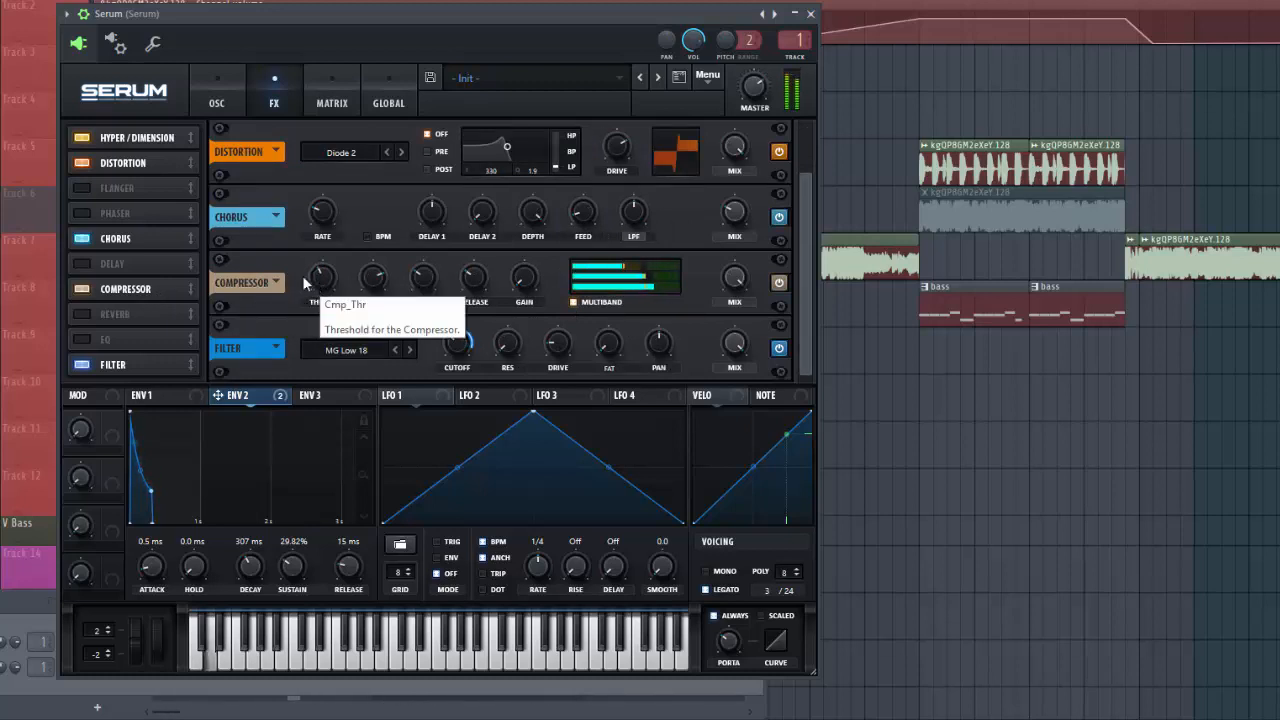
Set envelope 2's sustain to about 37.82%, its decay to 393 ms and its release to 23 ms
scroll(297, 568, "up", 4)
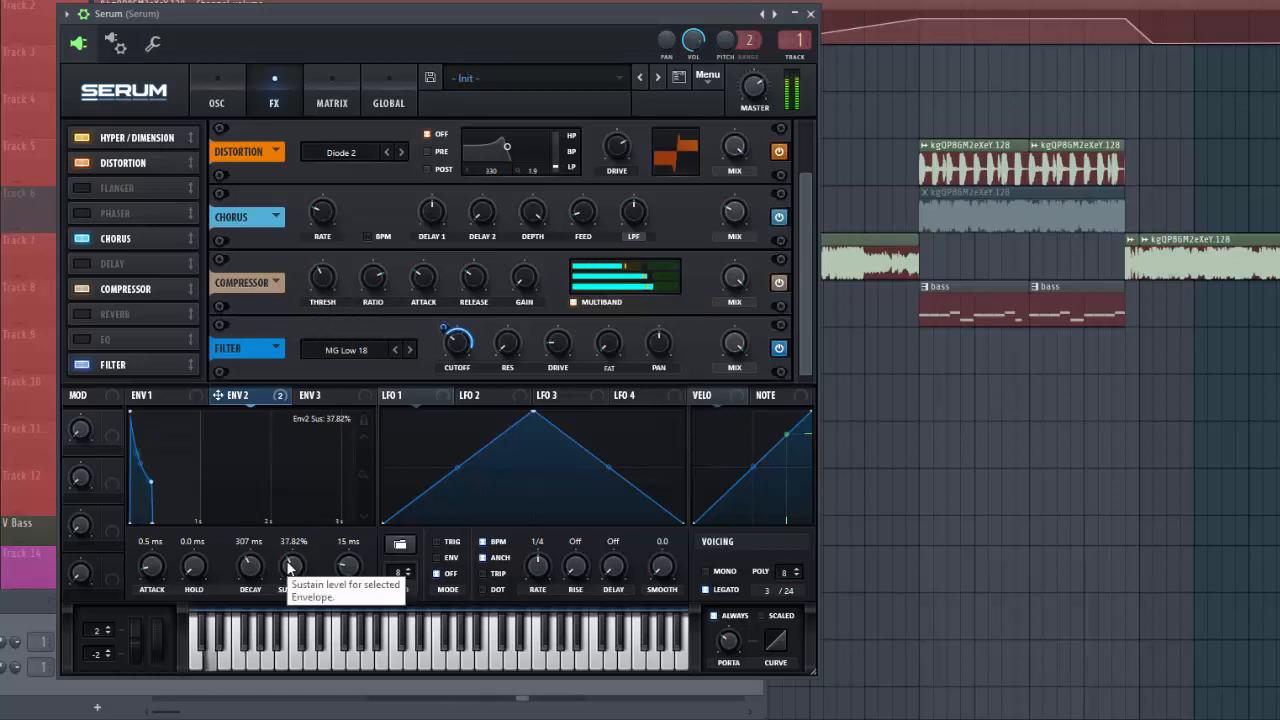
scroll(252, 568, "down", 3)
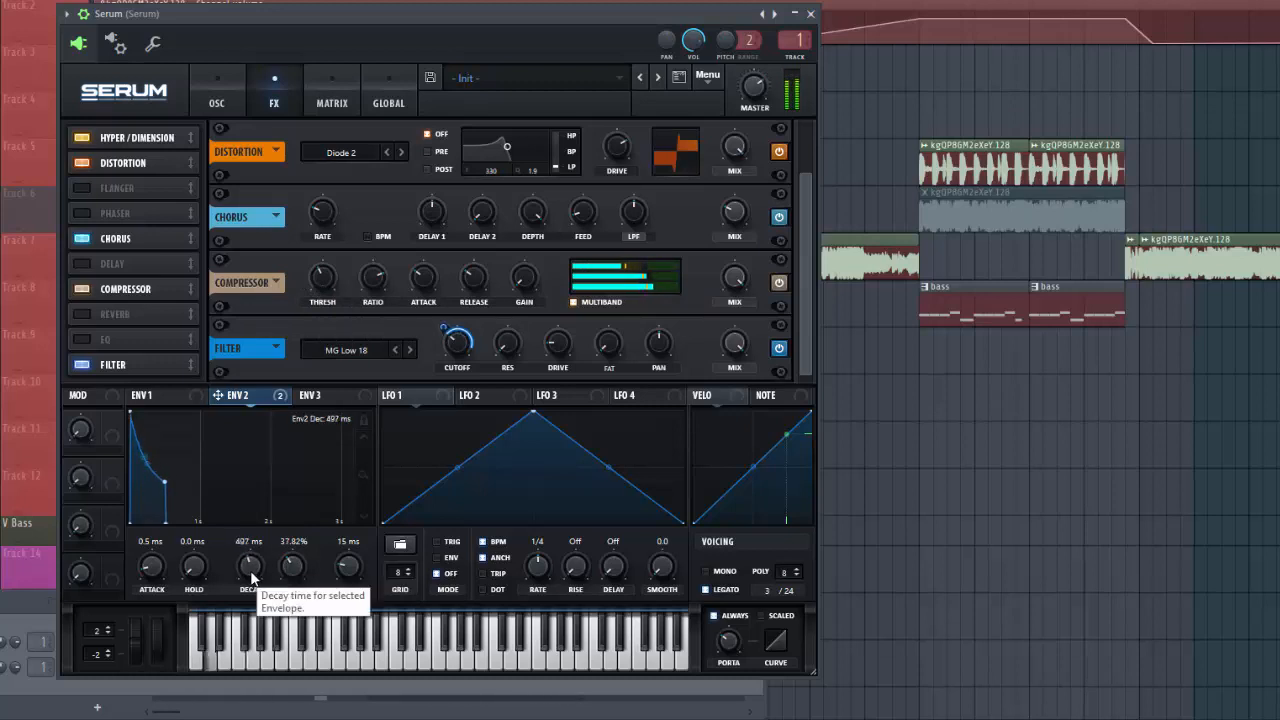
scroll(343, 567, "up", 2)
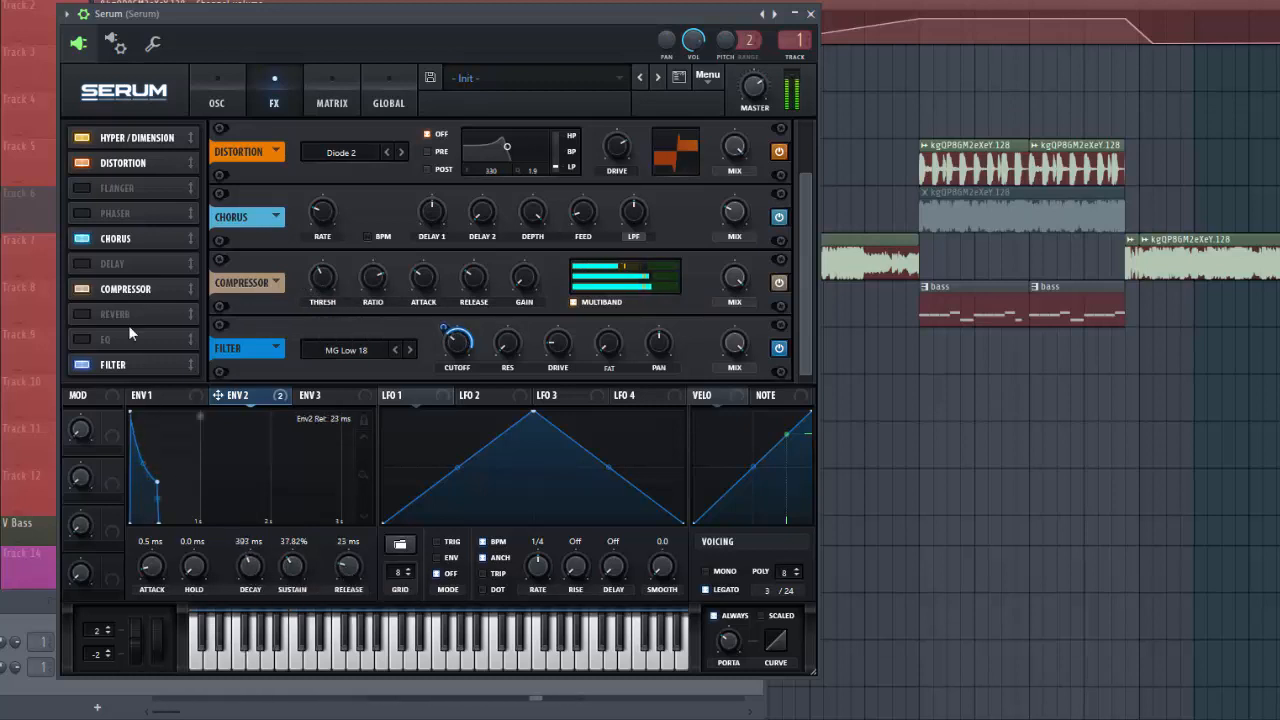
Enable the EQ effect, change its low band to a low cut and raise the high shelf's gain
left_click(83, 339)
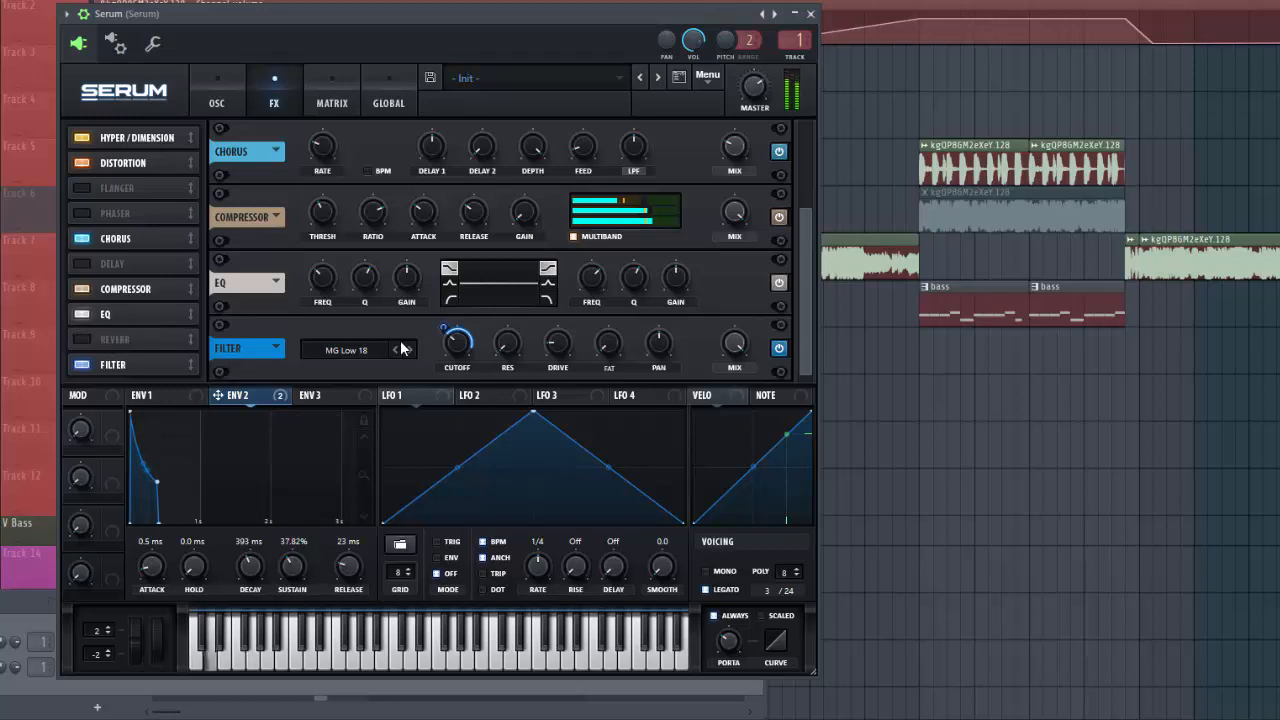
left_click(451, 298)
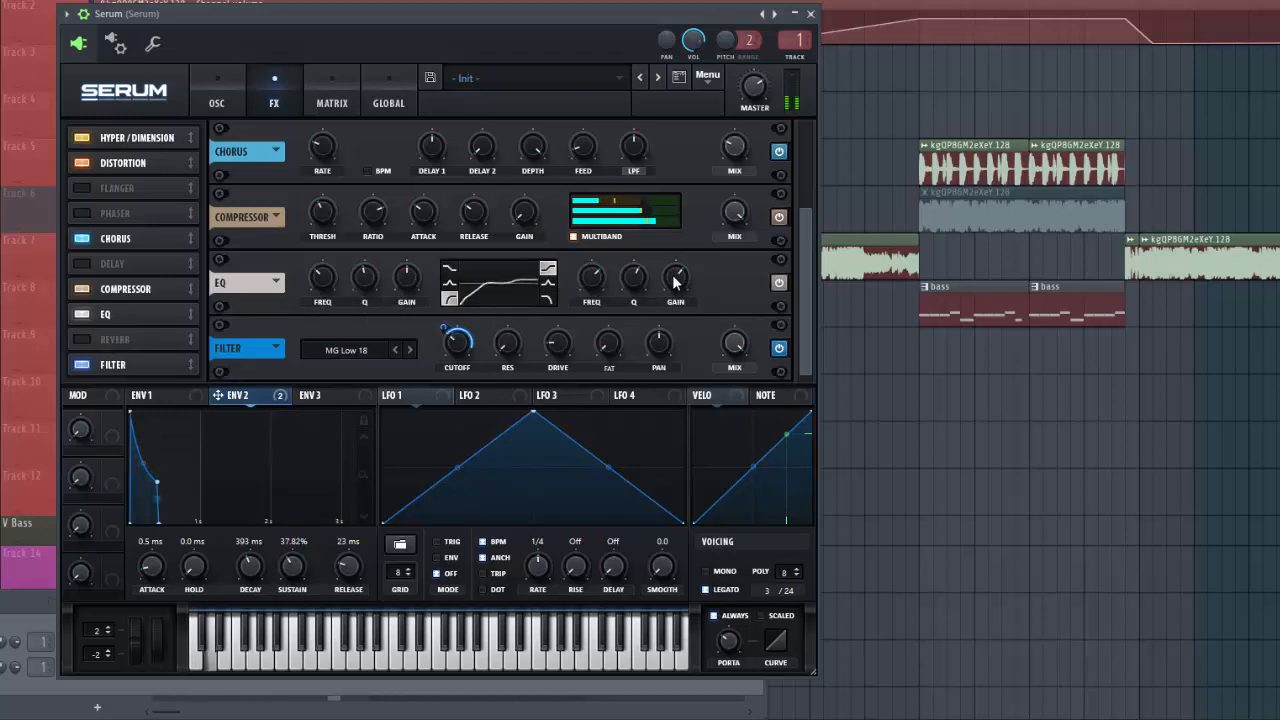
mouse_move(578, 286)
left_mouse_down()
mouse_move(569, 300)
mouse_move(582, 287)
left_mouse_up()
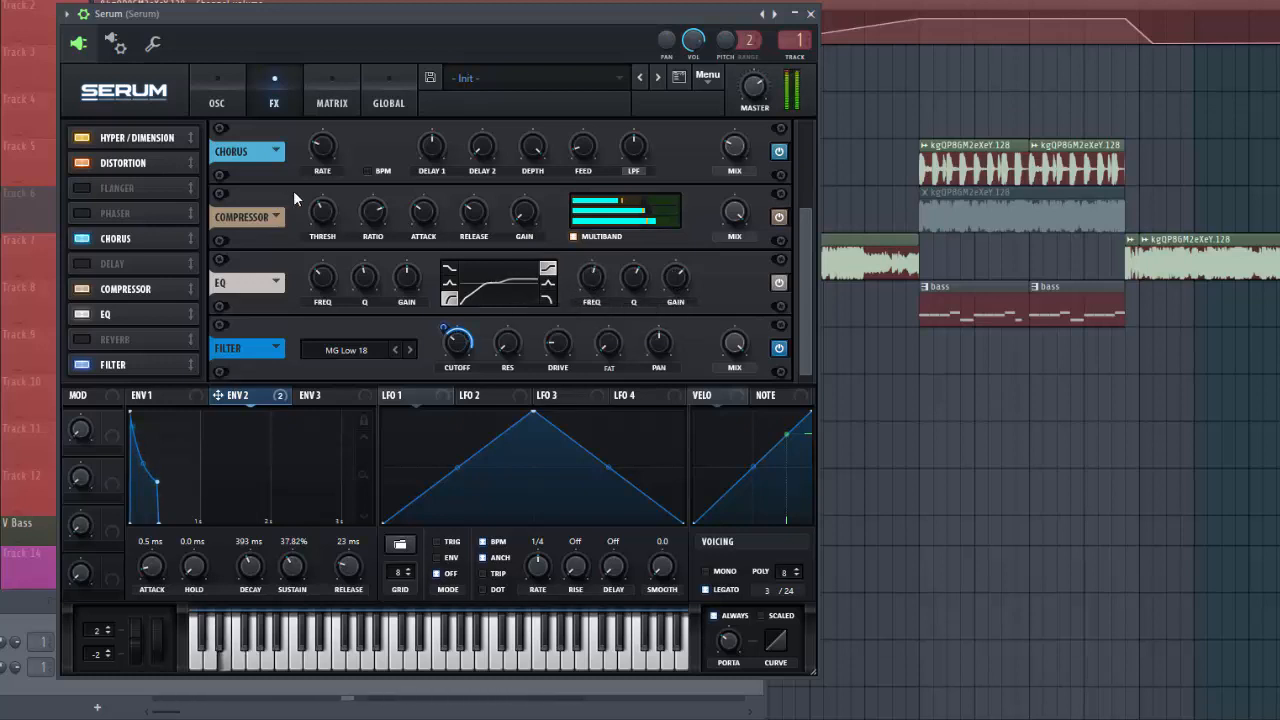
Enable the sub oscillator with direct output and a level of about 75%
left_click(222, 90)
left_click(75, 135)
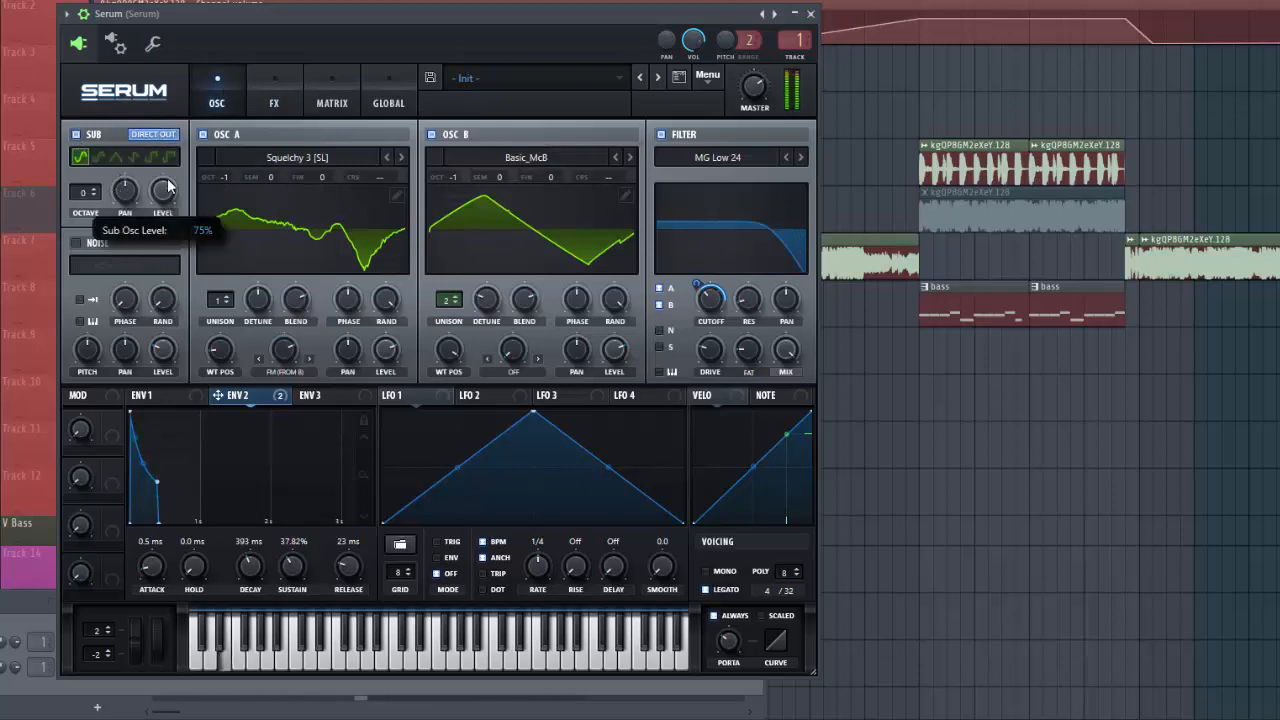
Enable the reverb effect and modulate its mix with envelope 2
left_click(277, 101)
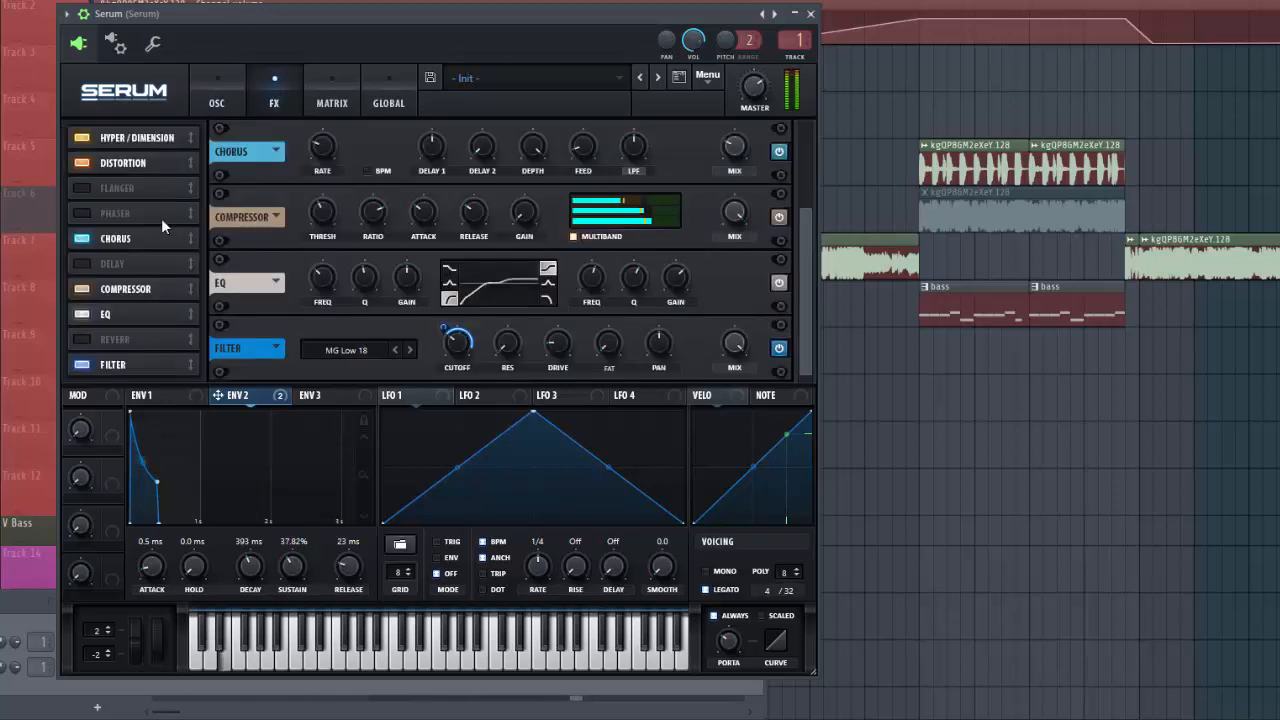
left_click(84, 338)
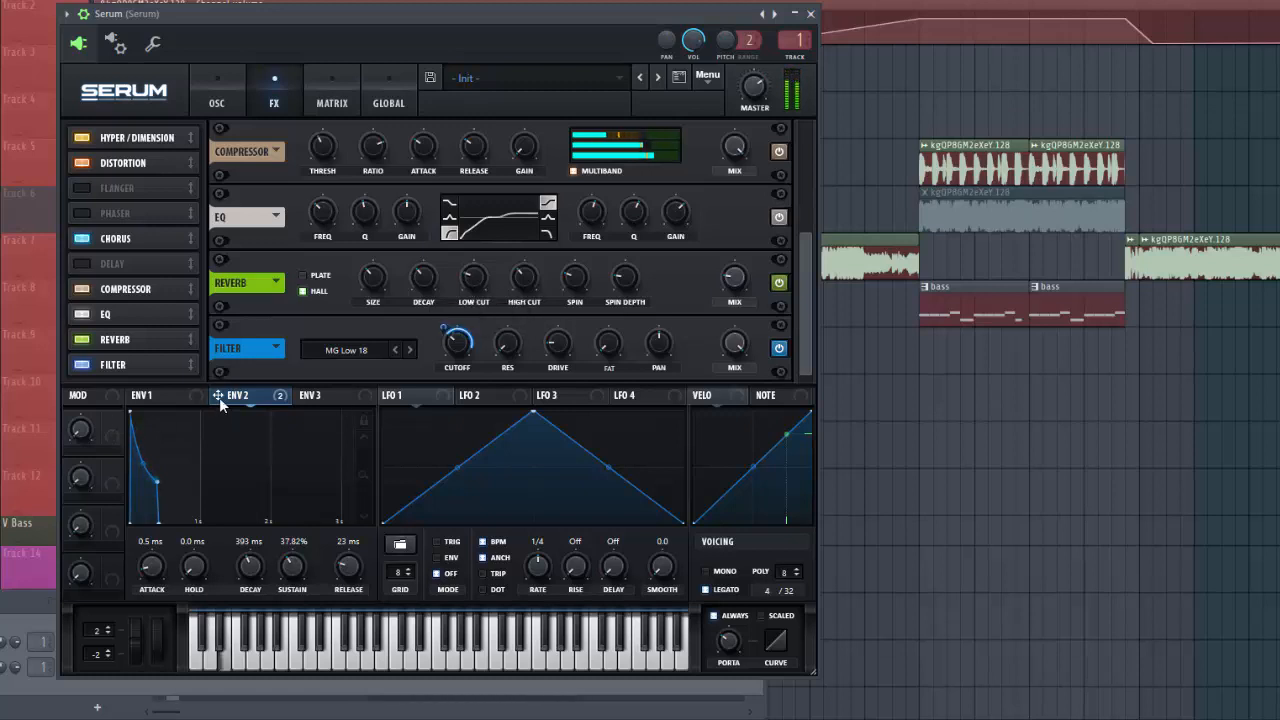
mouse_move(219, 397)
left_mouse_down()
mouse_move(590, 338)
mouse_move(730, 288)
mouse_move(724, 274)
left_mouse_up()
Raise envelope 2's modulation of the effects filter cutoff to about 66 and the sub oscillator level to about 96%
left_click_drag(451, 330, 447, 322)
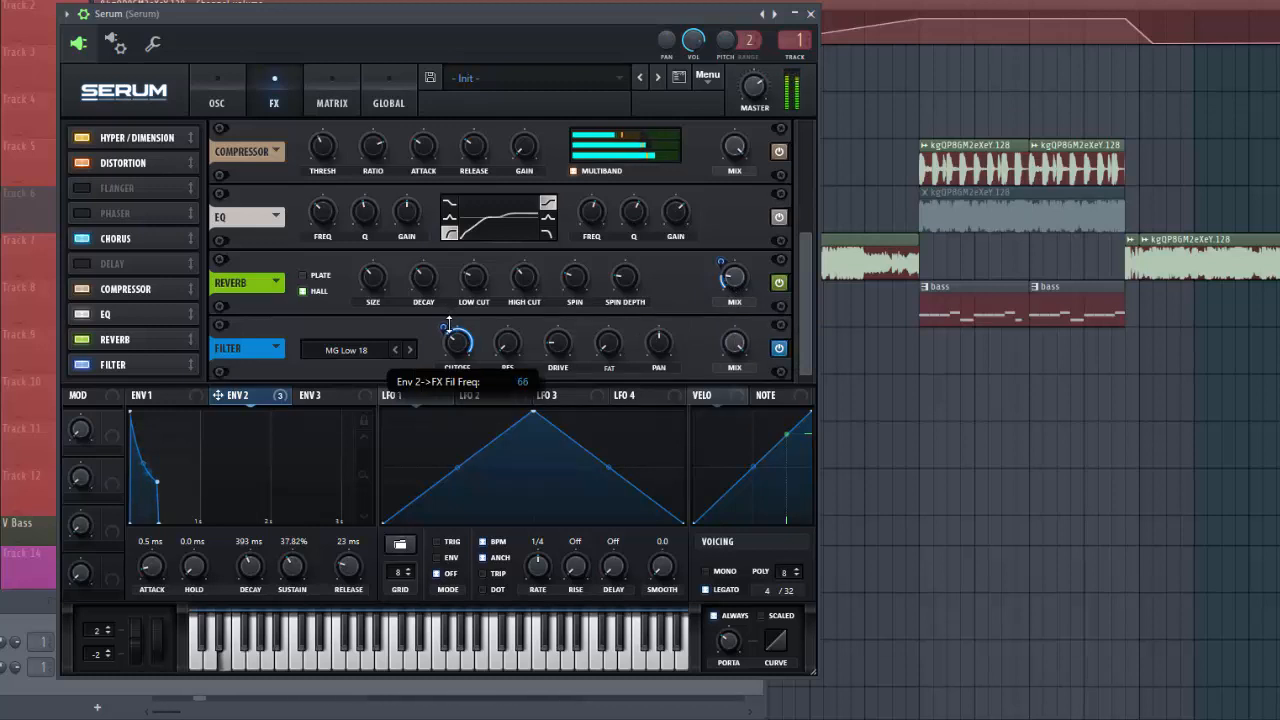
left_click(217, 92)
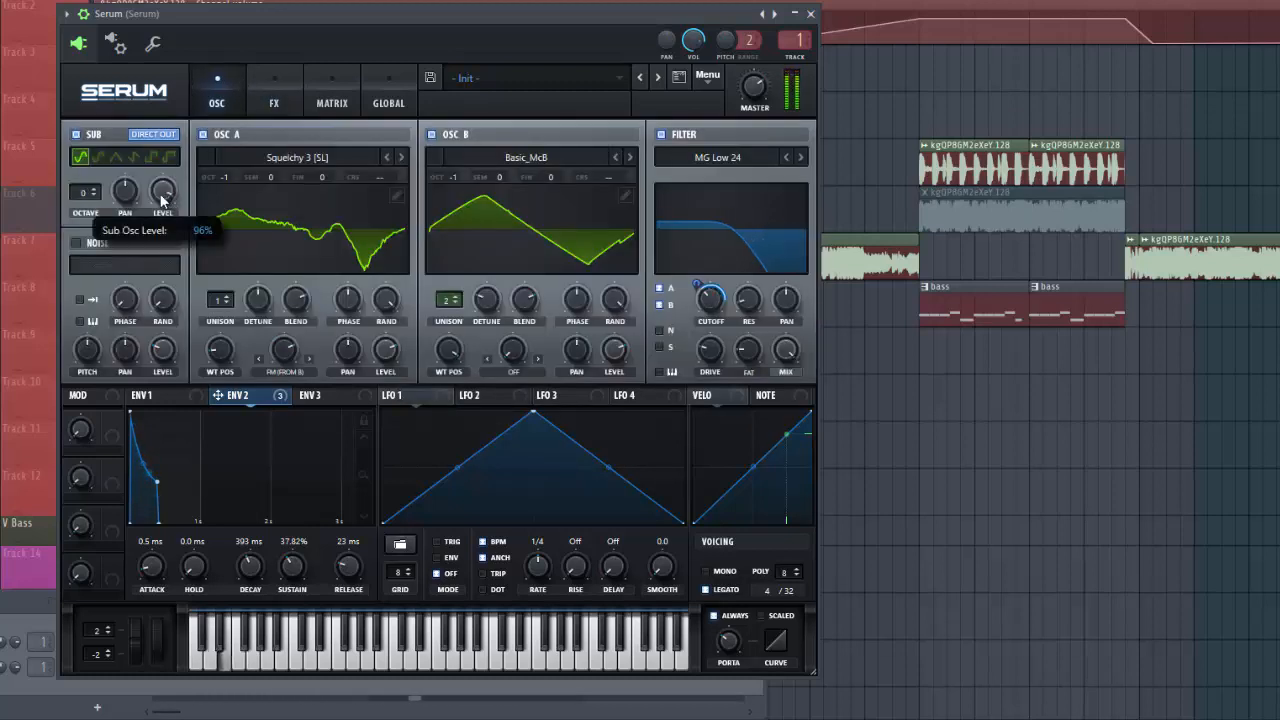
left_click(280, 100)
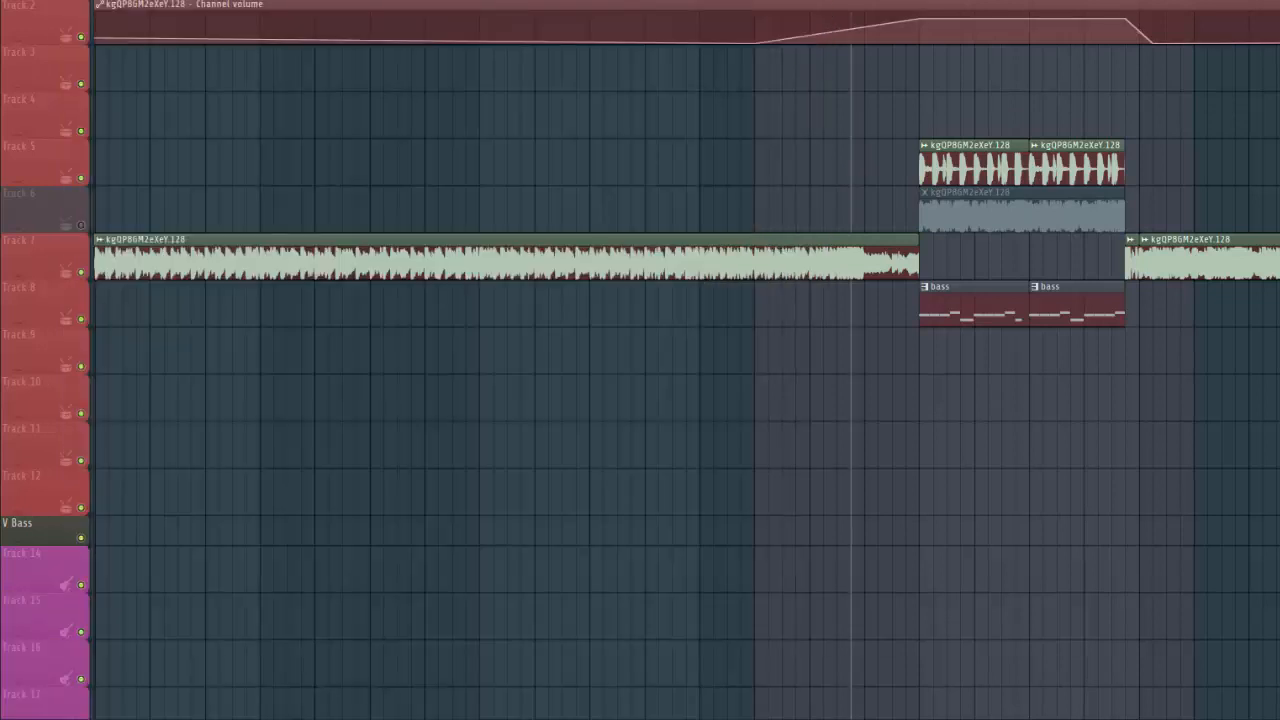
Play the playlist section with the bass patterns to hear the bass in the track, and stop playback
key("space")
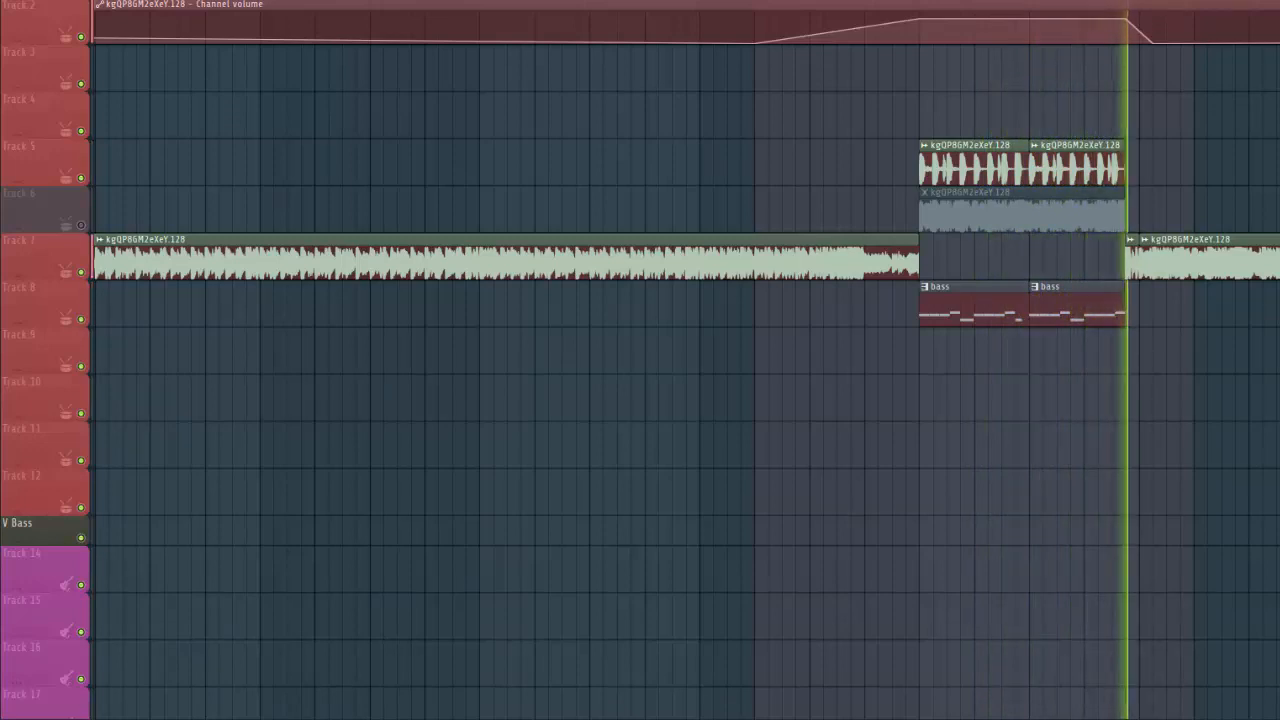
key("space")
Reopen the first Serum channel's effects and raise envelope 2's modulation of the effects filter cutoff to about 70
key("F6")
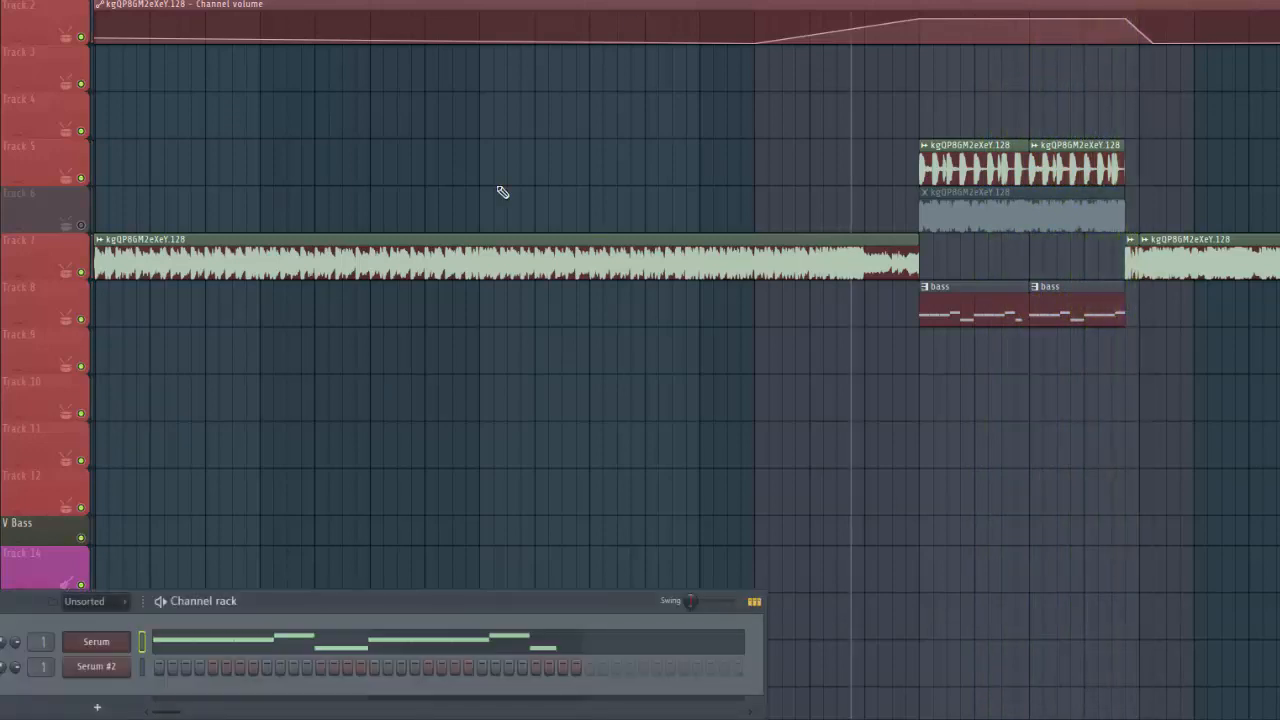
left_click(100, 642)
left_click(272, 103)
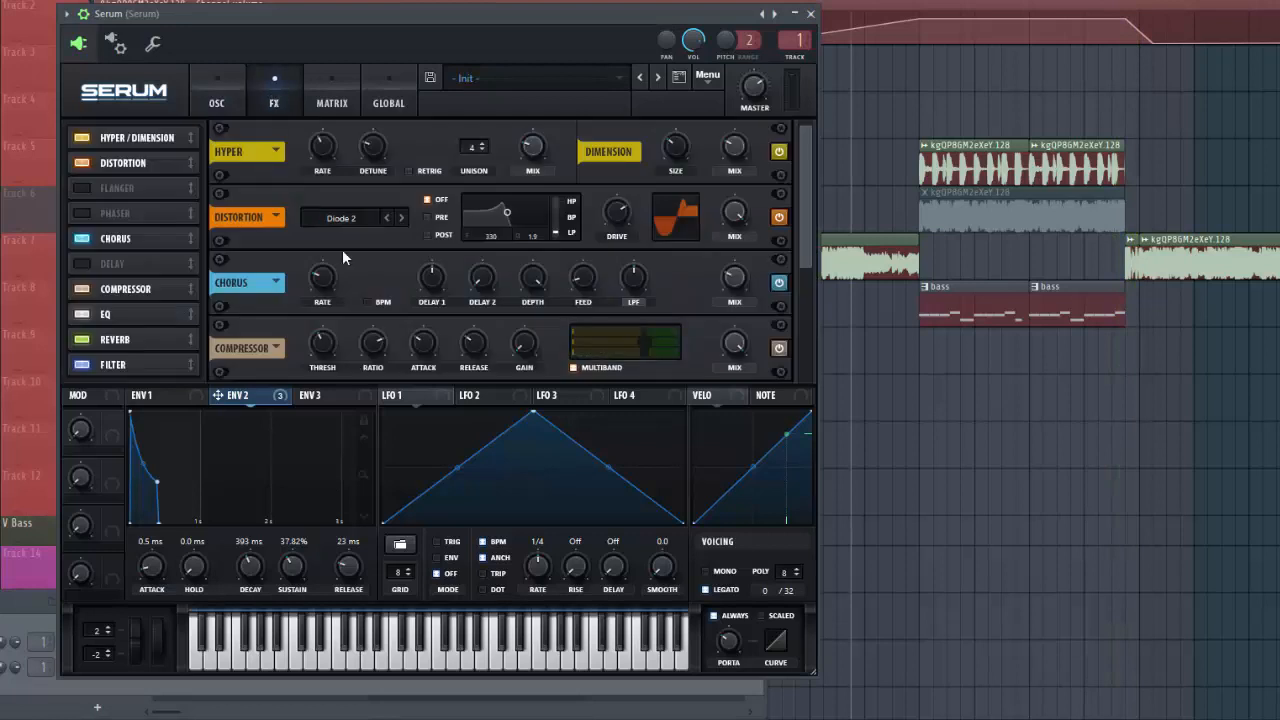
left_click(112, 370)
mouse_move(444, 322)
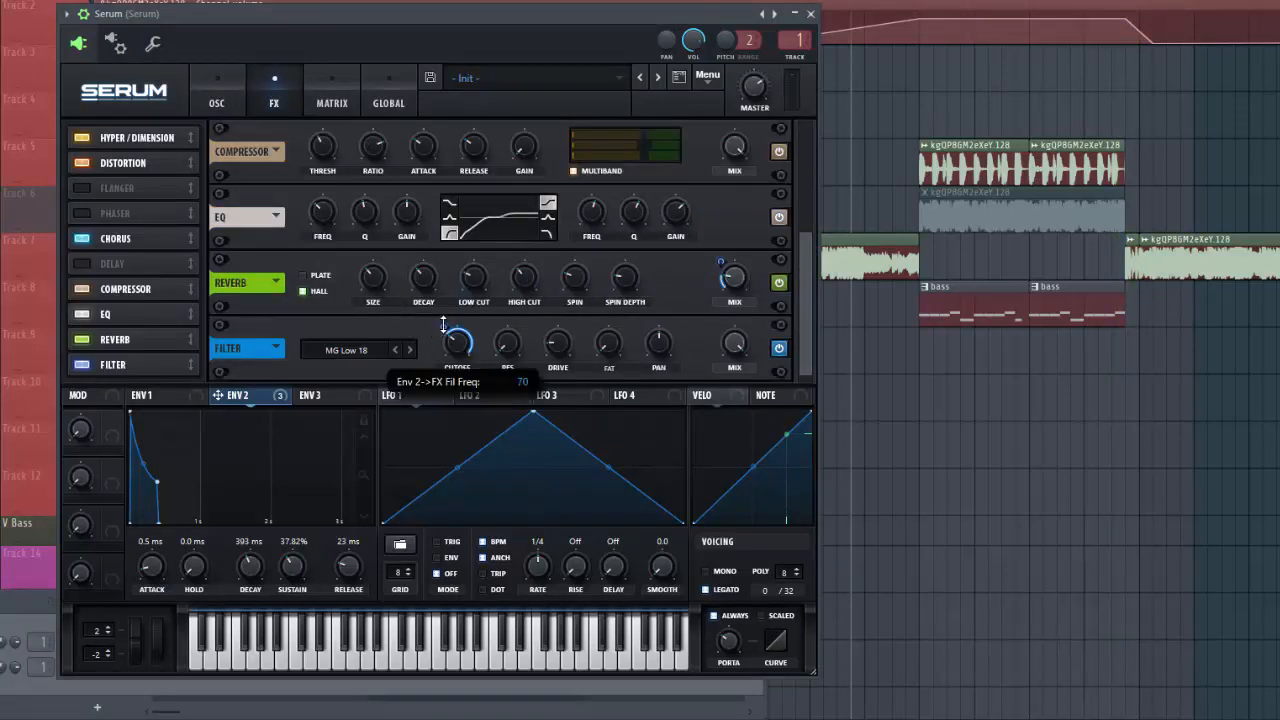